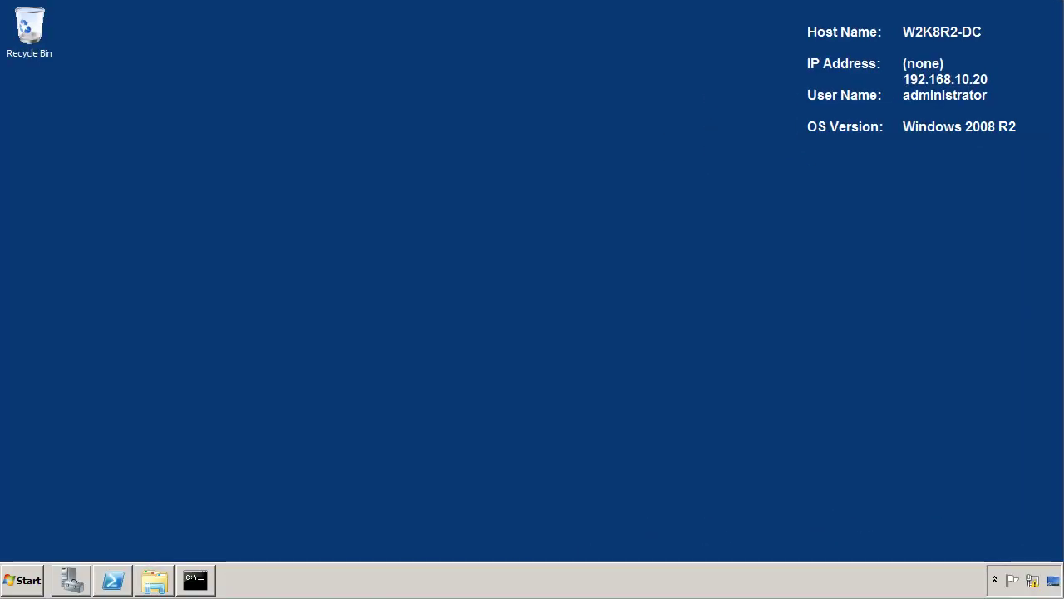
# - Use Server Manager's Add Roles wizard to install Print and Document Services with the Print Server role service
pyautogui.click(79, 583)
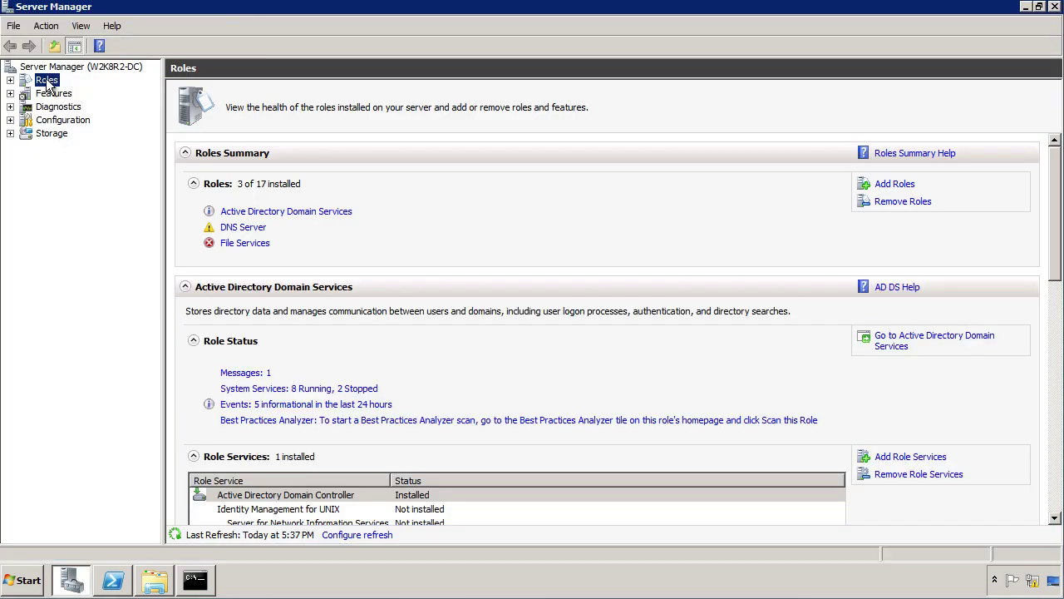
pyautogui.click(898, 184)
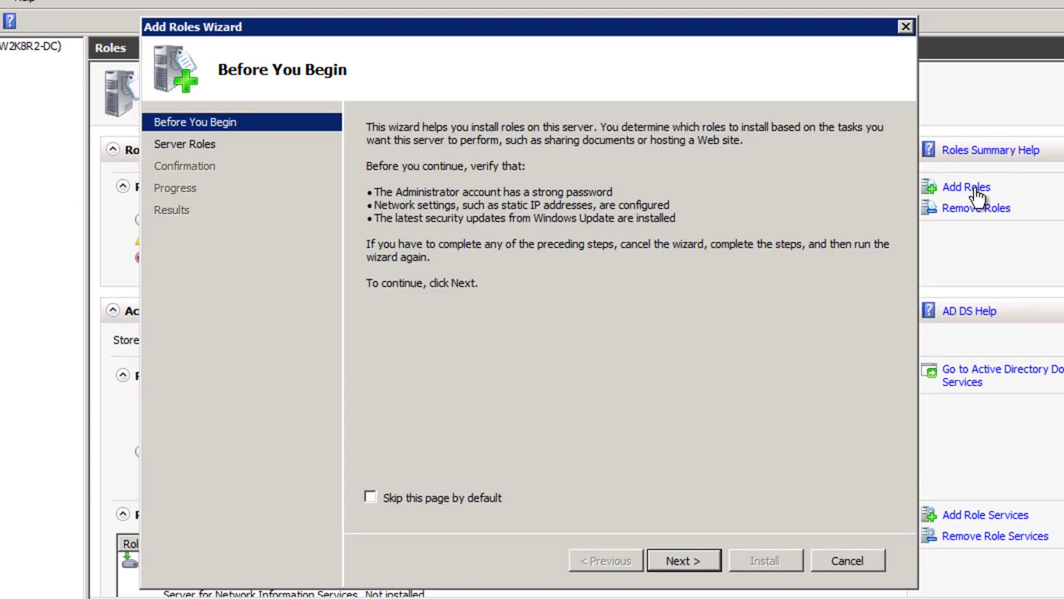
pyautogui.click(444, 499)
pyautogui.click(679, 561)
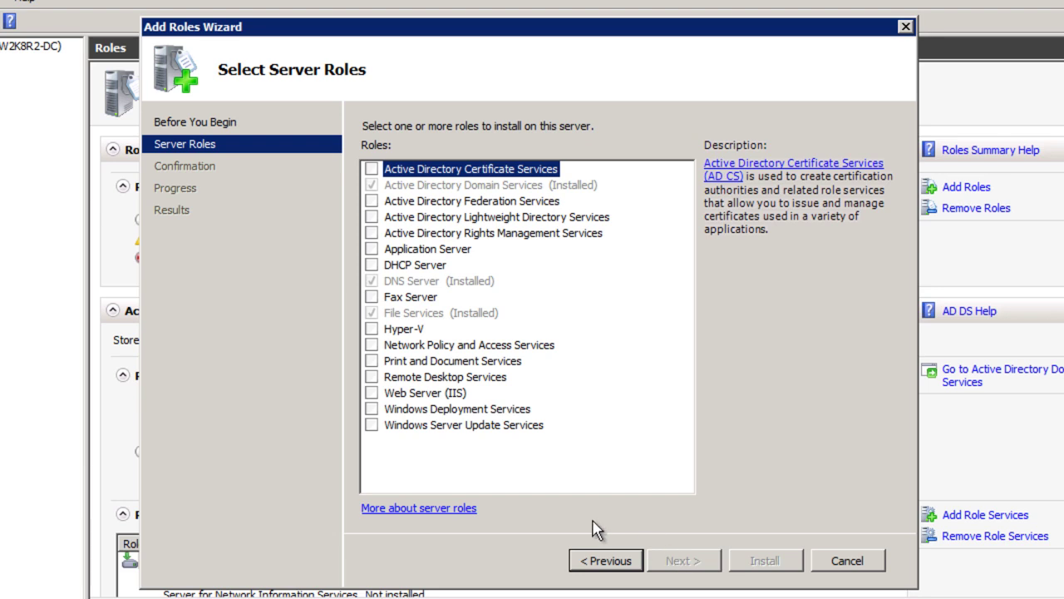
pyautogui.click(372, 360)
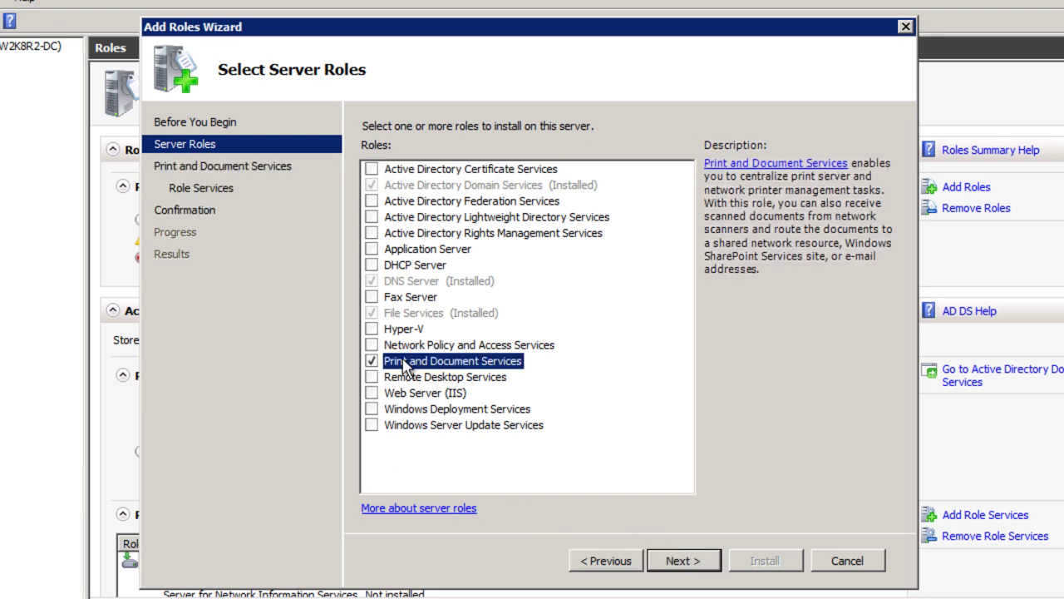
pyautogui.click(702, 561)
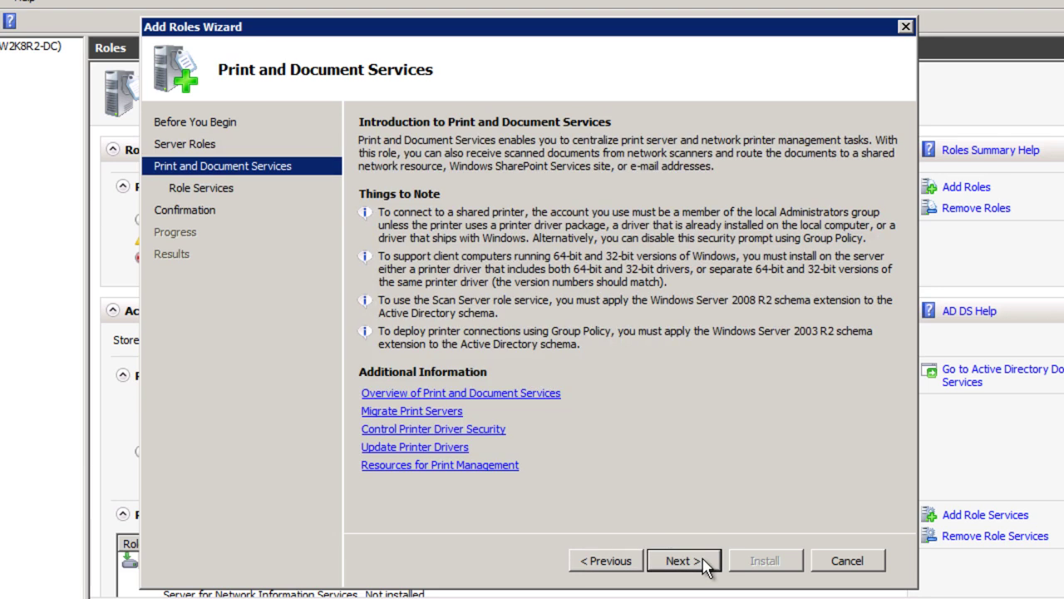
pyautogui.click(705, 565)
pyautogui.click(705, 566)
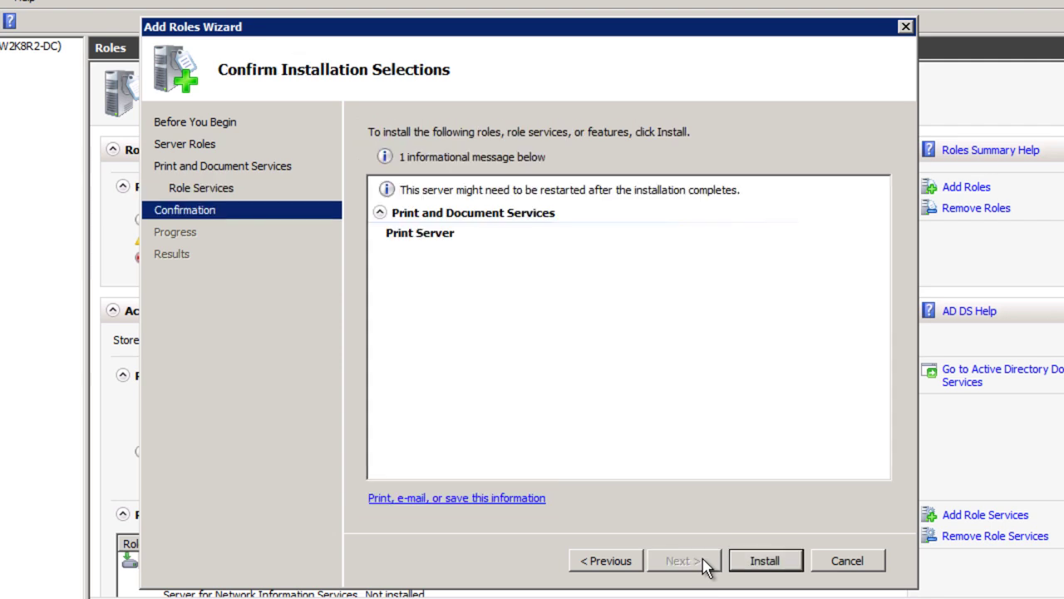
pyautogui.click(762, 562)
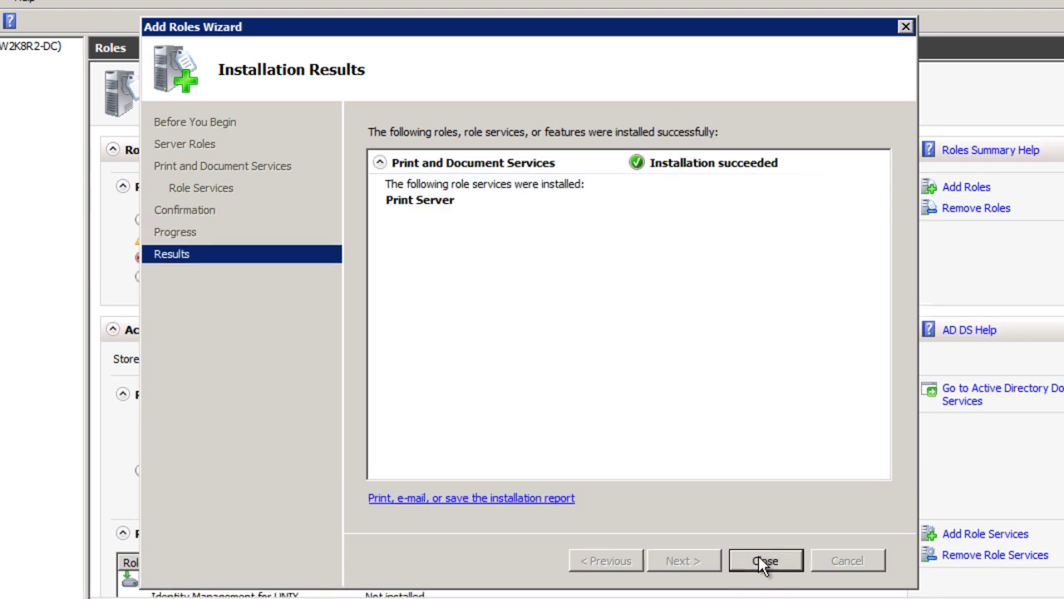
pyautogui.click(765, 561)
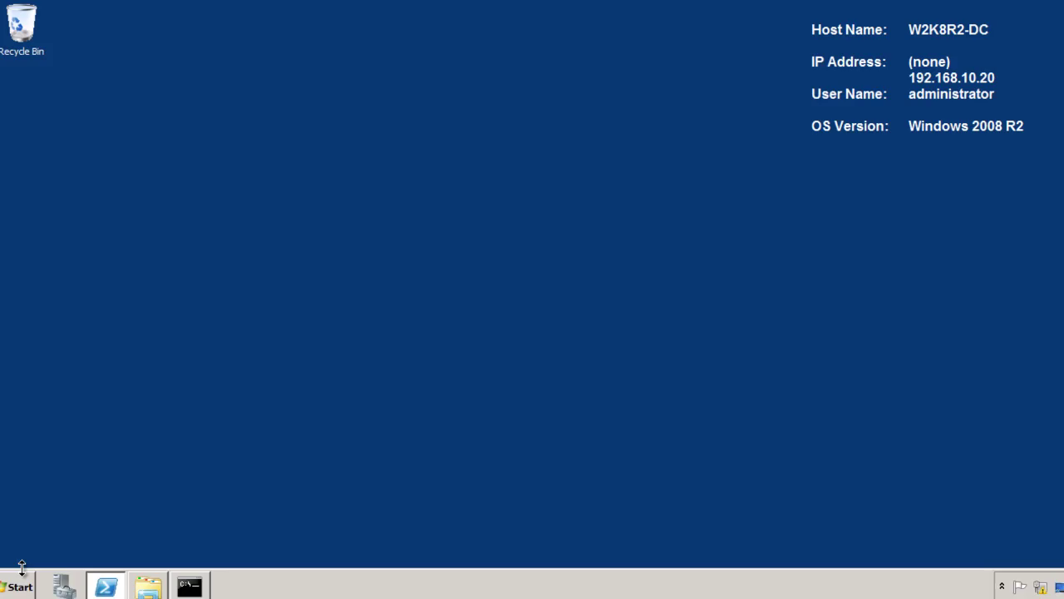
# - Launch Print Management from Administrative Tools and expand the Print Servers branch
pyautogui.click(21, 576)
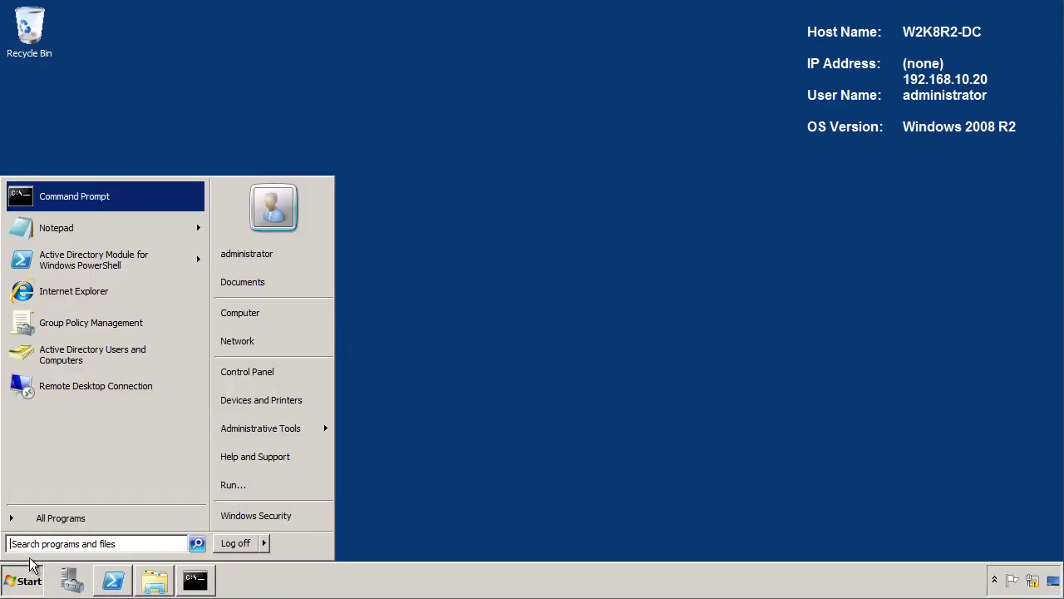
pyautogui.click(20, 517)
pyautogui.click(52, 243)
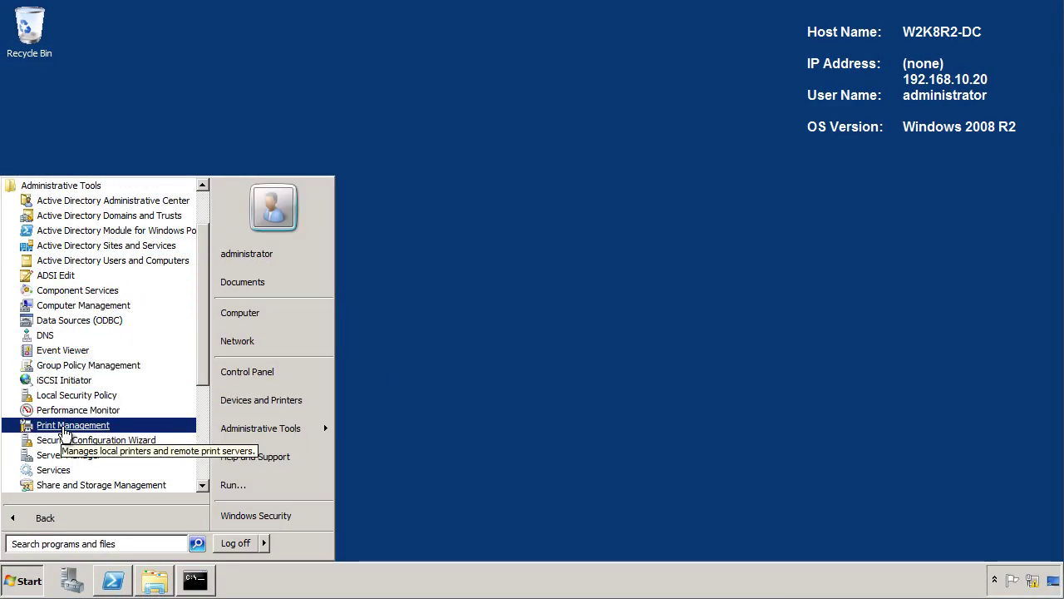
pyautogui.click(65, 427)
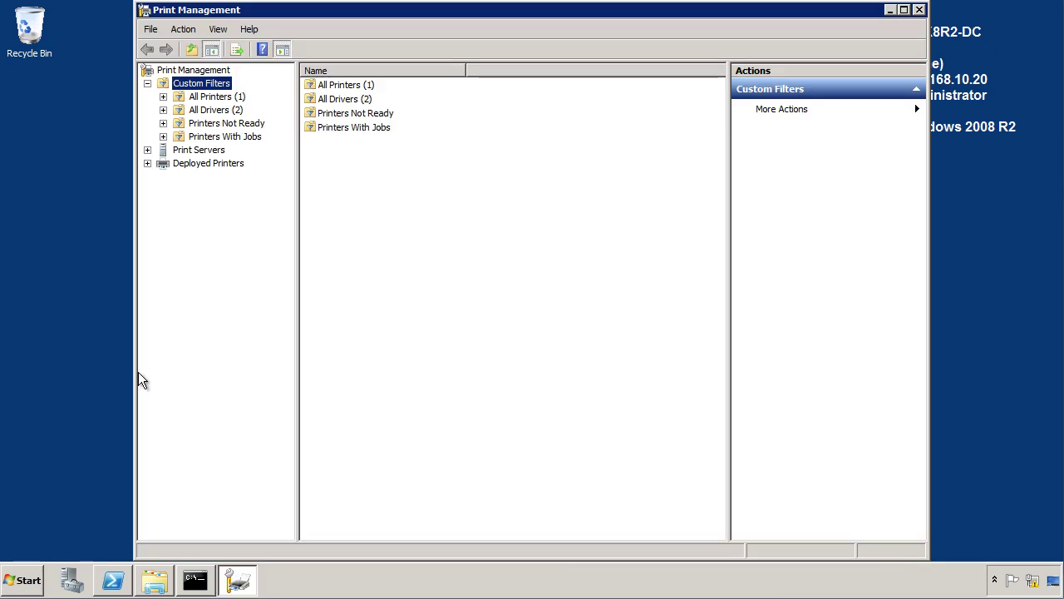
pyautogui.moveTo(136, 372); pyautogui.dragTo(97, 375)
pyautogui.click(73, 170)
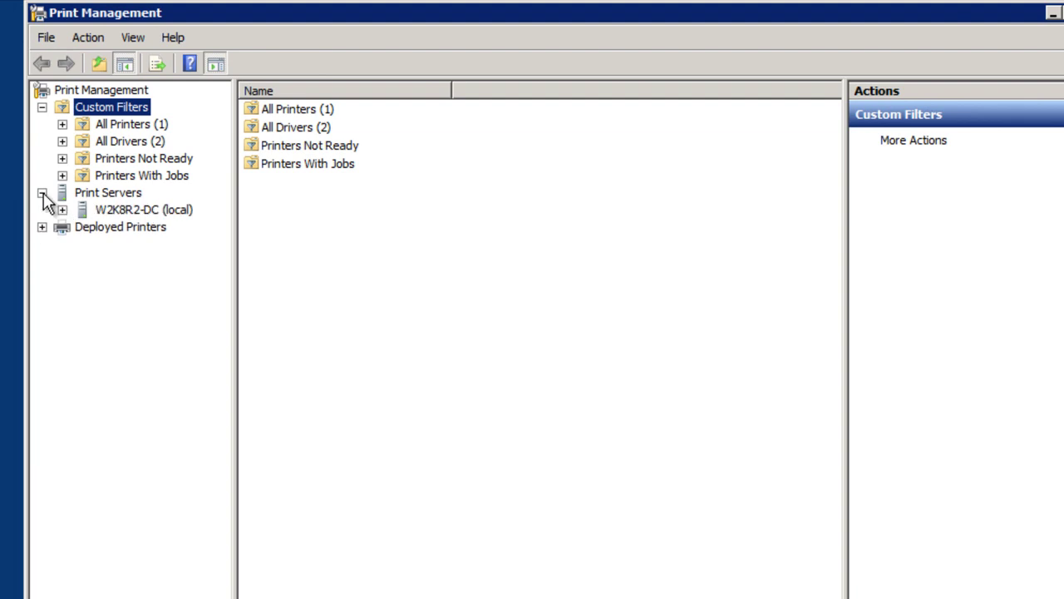
pyautogui.click(103, 198)
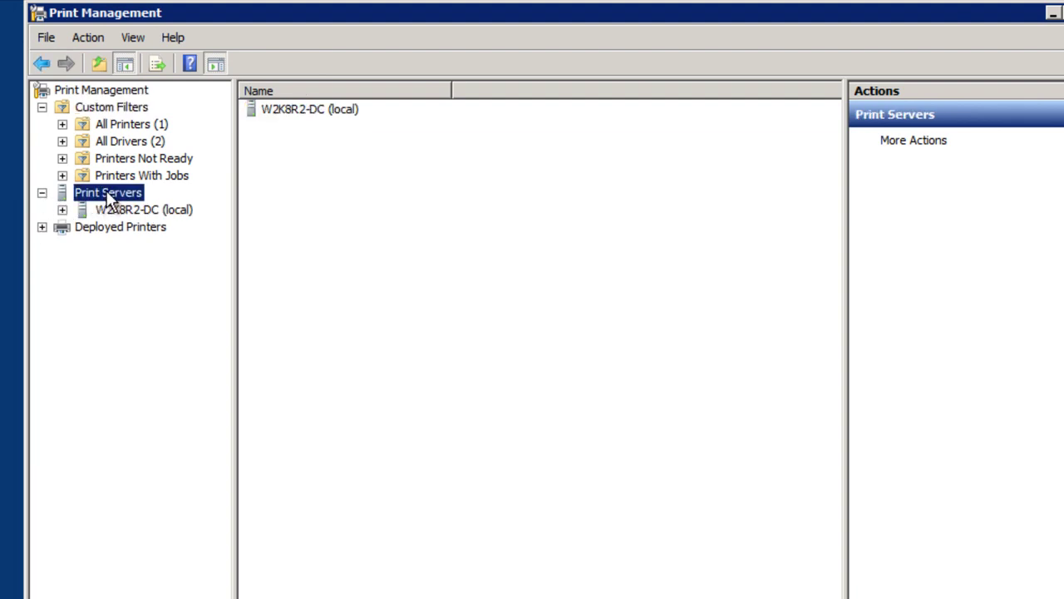
# - In Add/Remove Servers, add contoso-fp1 to the list of print servers
pyautogui.rightClick(323, 263)
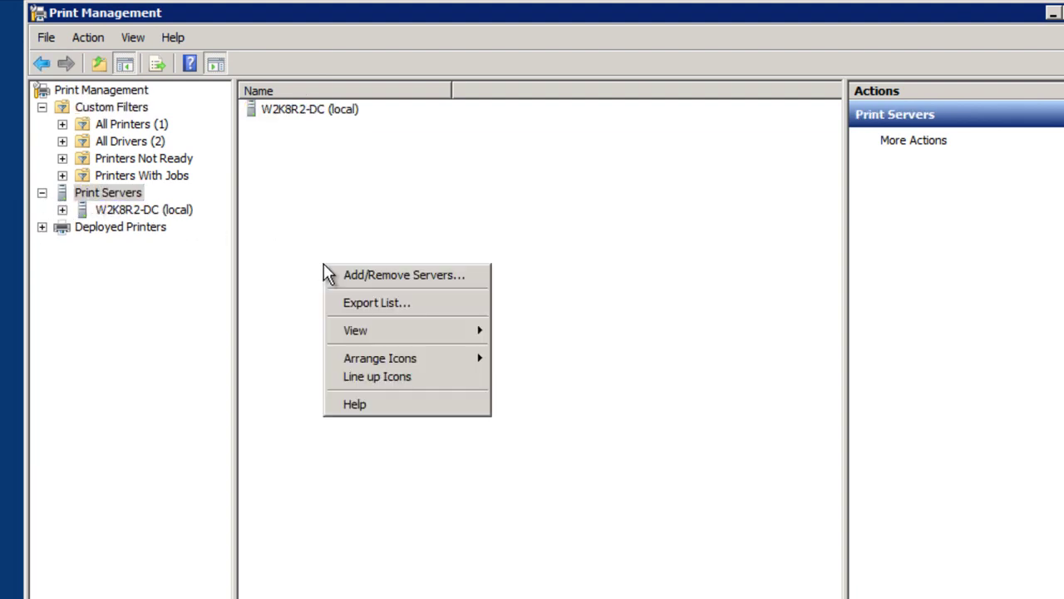
pyautogui.click(369, 274)
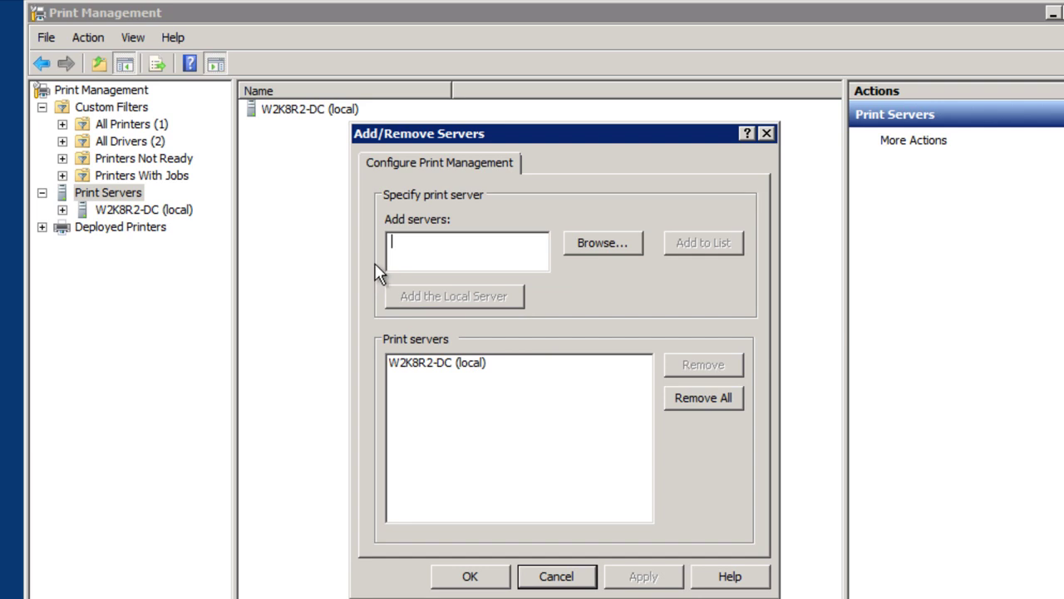
pyautogui.write('contoso')
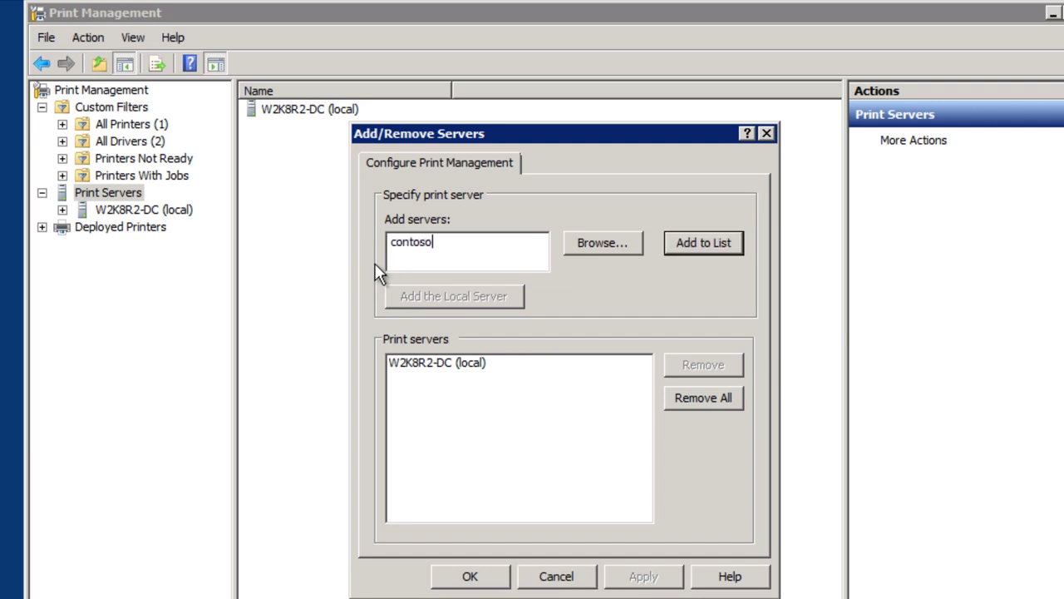
pyautogui.write('-fp1')
pyautogui.click(692, 250)
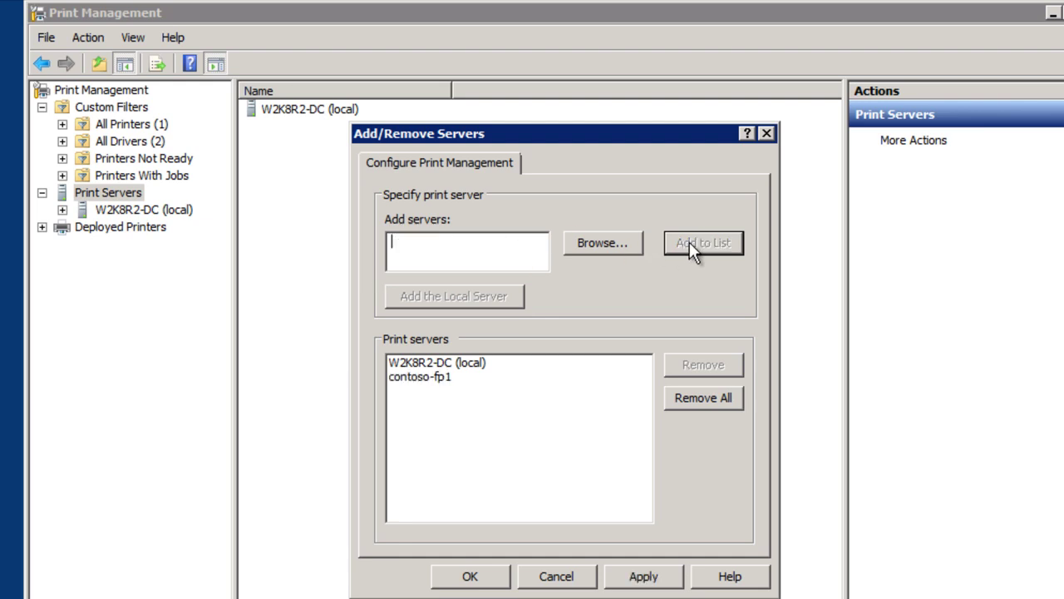
# - Apply the server list change, then expand contoso-fp1 to view its Drivers
pyautogui.click(635, 578)
pyautogui.click(468, 582)
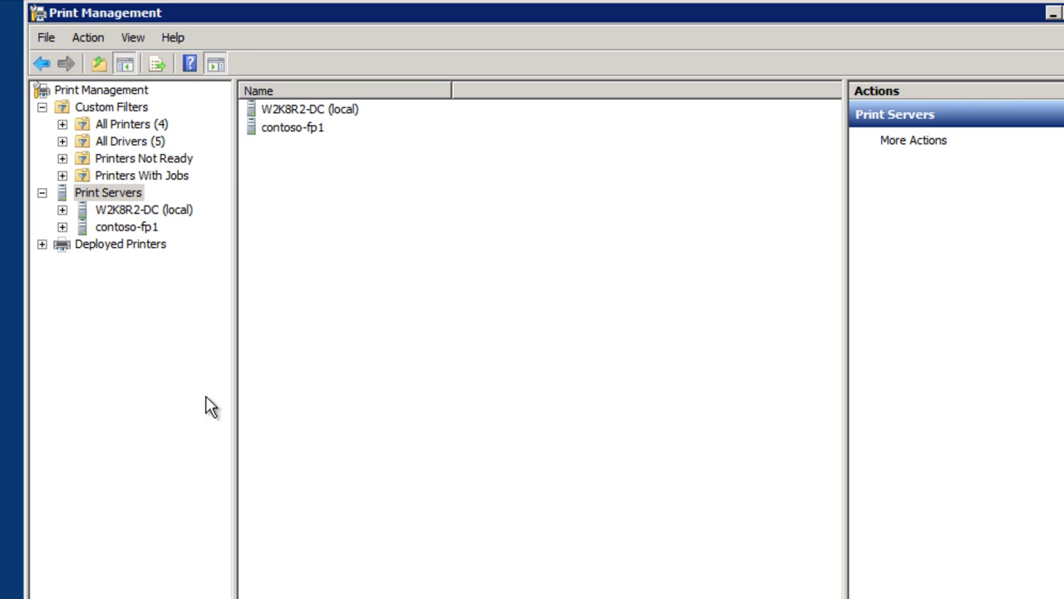
pyautogui.click(126, 232)
pyautogui.doubleClick(125, 233)
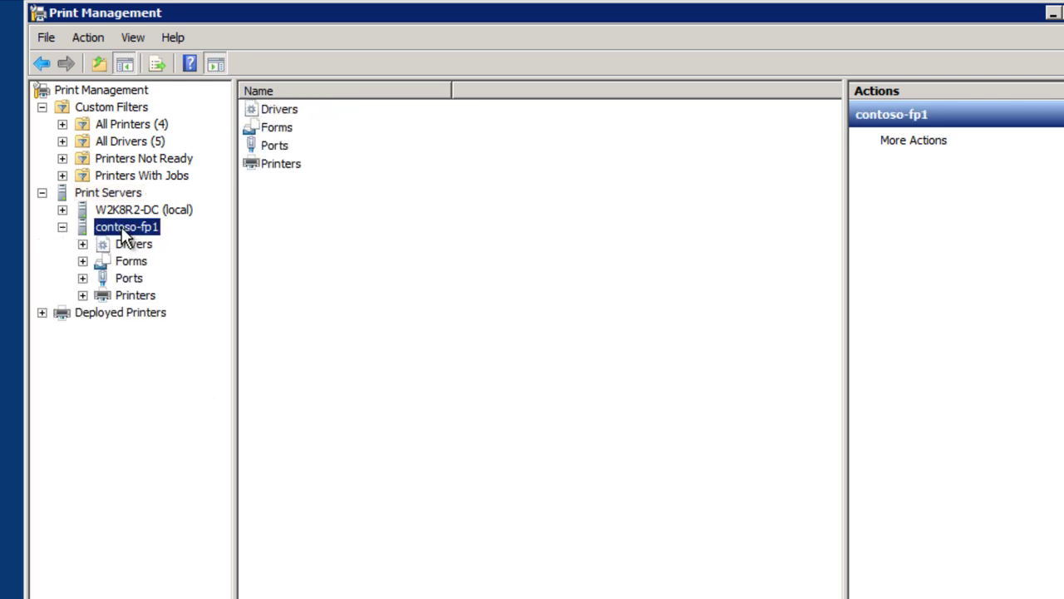
pyautogui.click(126, 246)
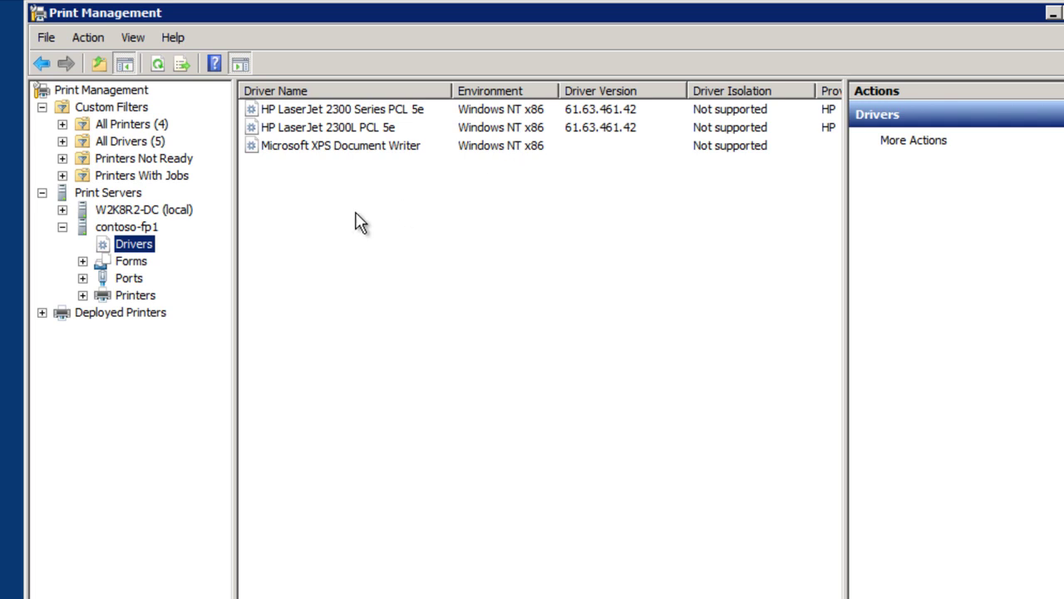
# - Start the Add Printer Driver wizard for contoso-fp1 with only the x64 architecture selected
pyautogui.click(299, 285)
pyautogui.rightClick(295, 277)
pyautogui.click(339, 282)
pyautogui.click(517, 440)
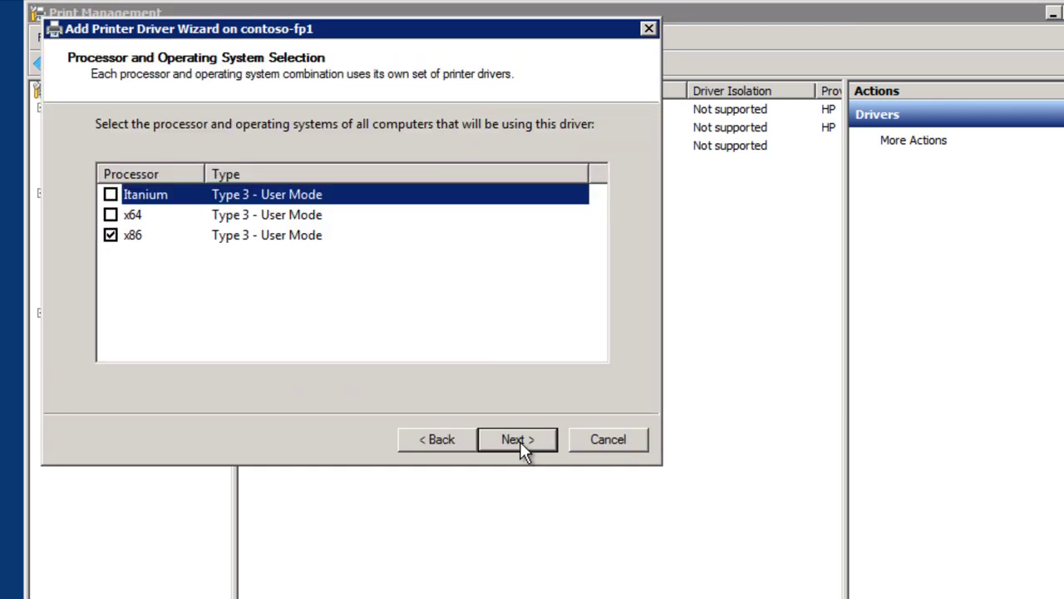
pyautogui.click(111, 235)
pyautogui.click(112, 215)
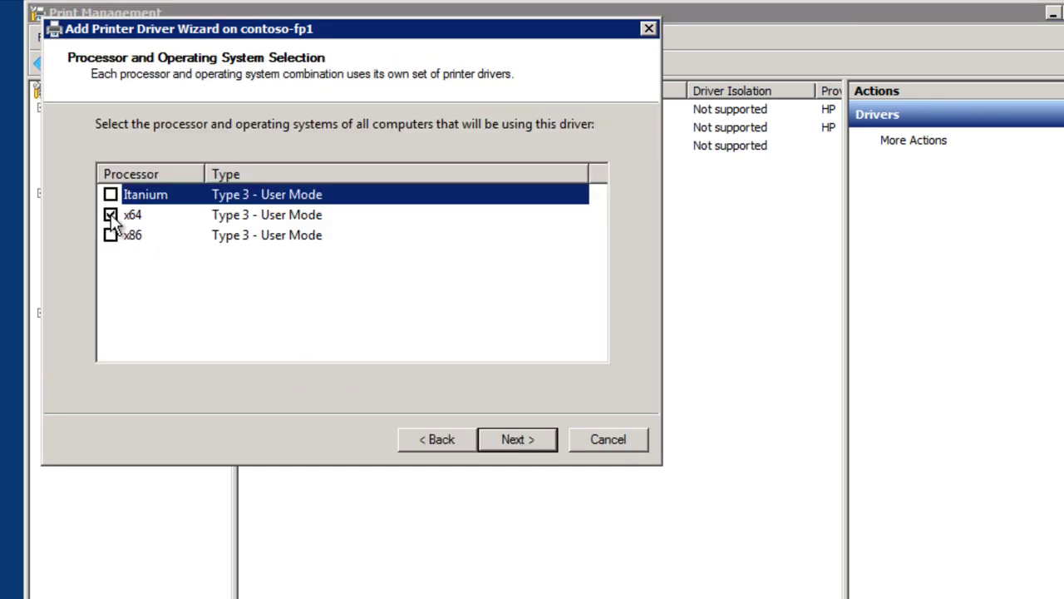
pyautogui.click(512, 439)
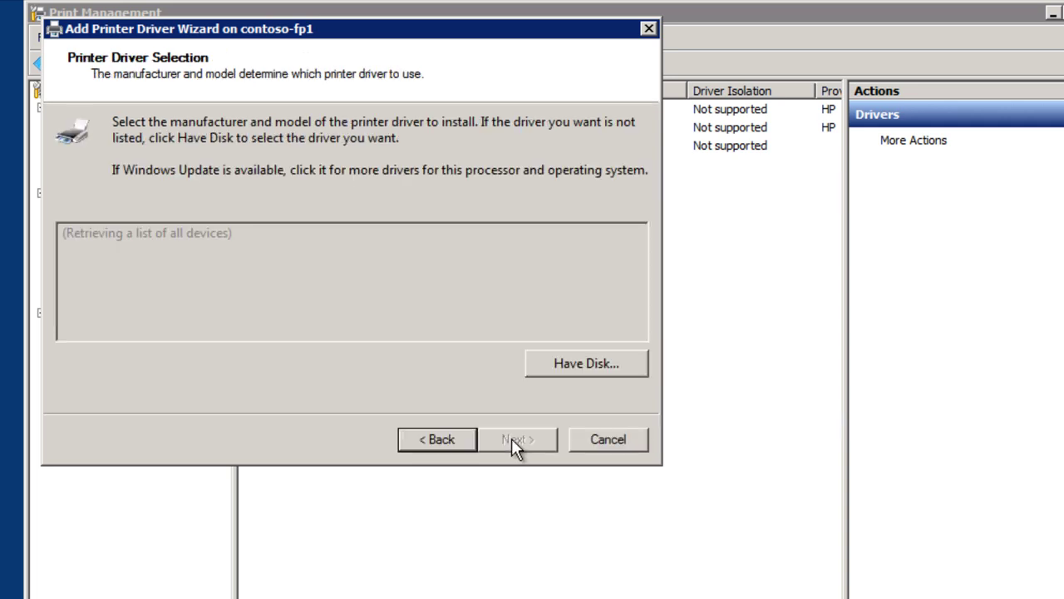
# - Install HP LaserJet 2300 Series PCL 5e from \\hyperv-1\source\printers\hplj2300-x64
pyautogui.click(569, 366)
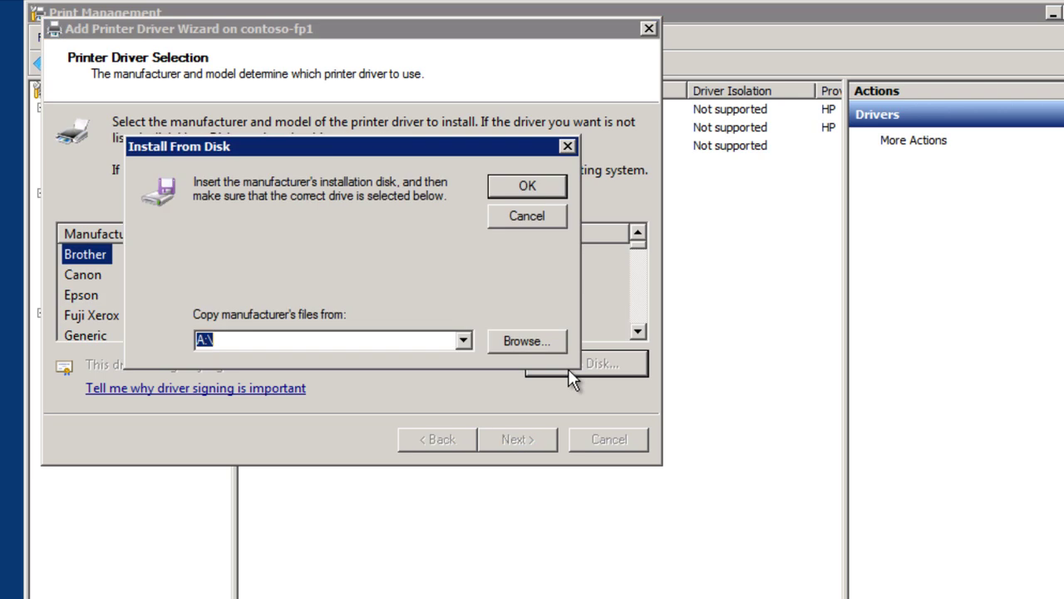
pyautogui.write('\\\\hyperv-1\\source')
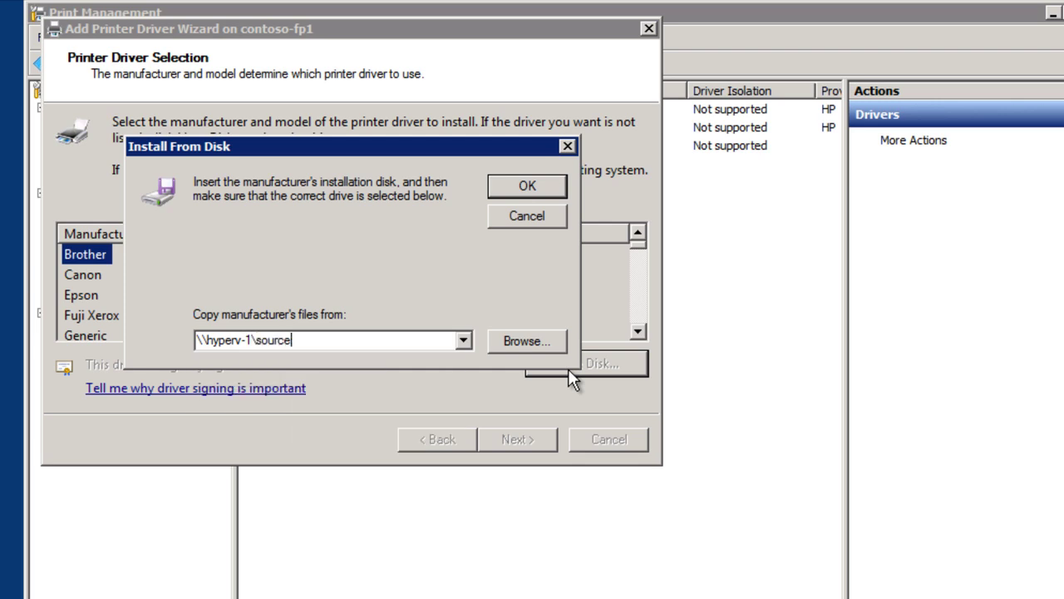
pyautogui.write('\\print')
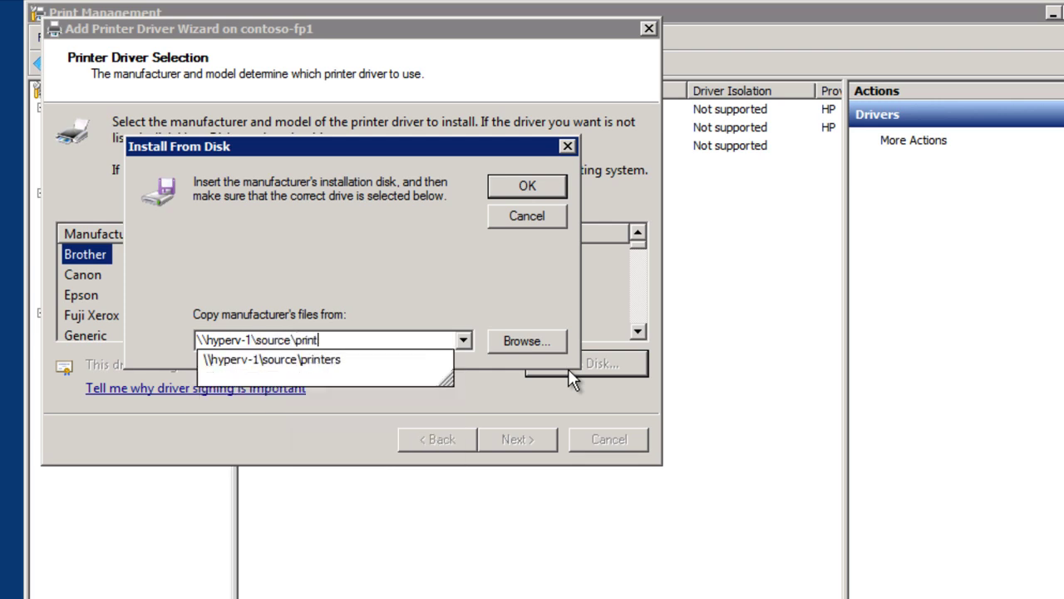
pyautogui.press('Down')
pyautogui.write('\\')
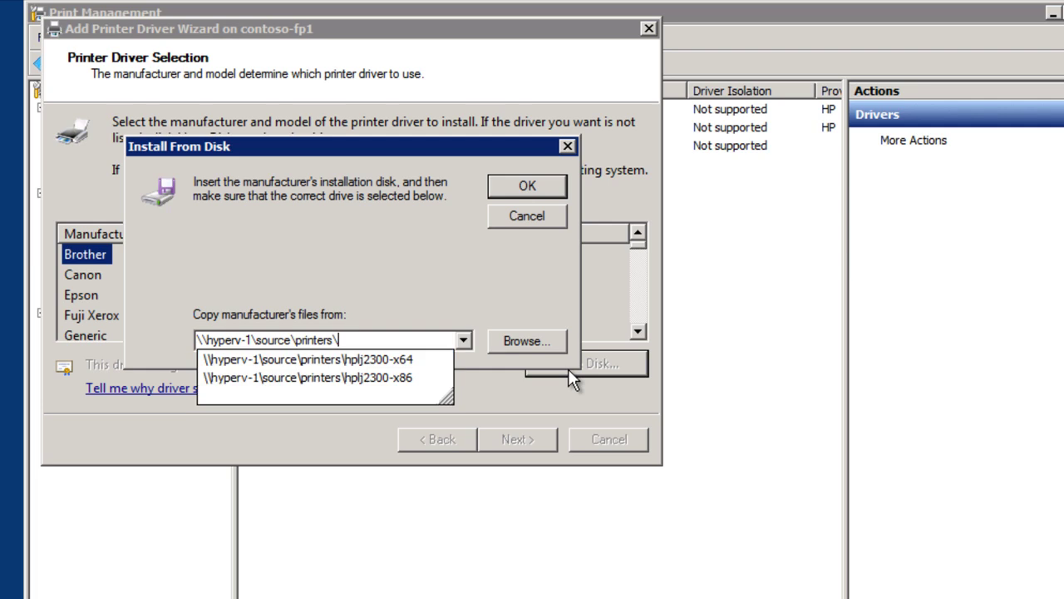
pyautogui.press('Down')
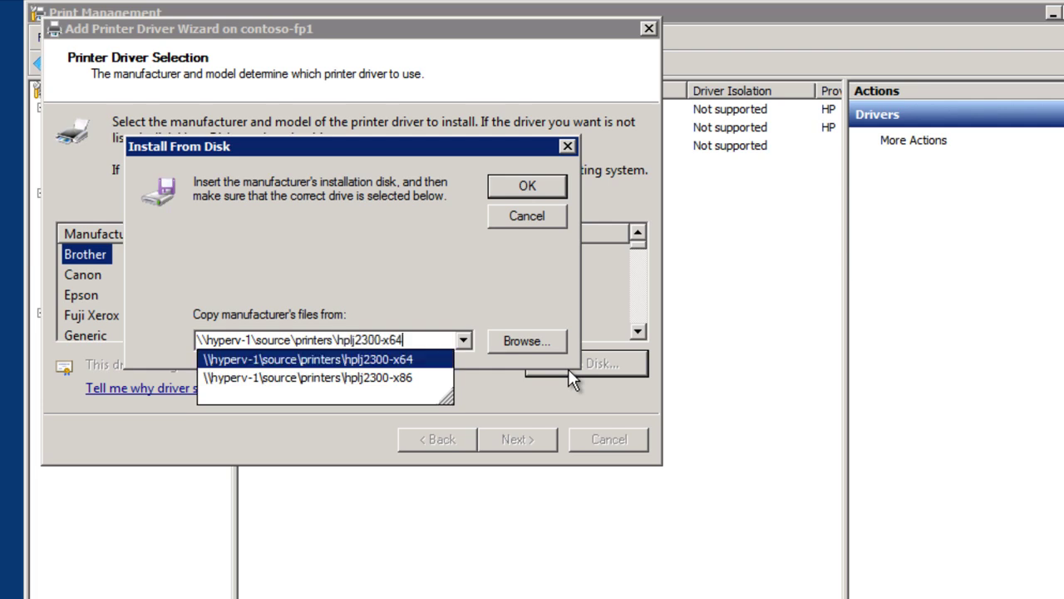
pyautogui.click(514, 184)
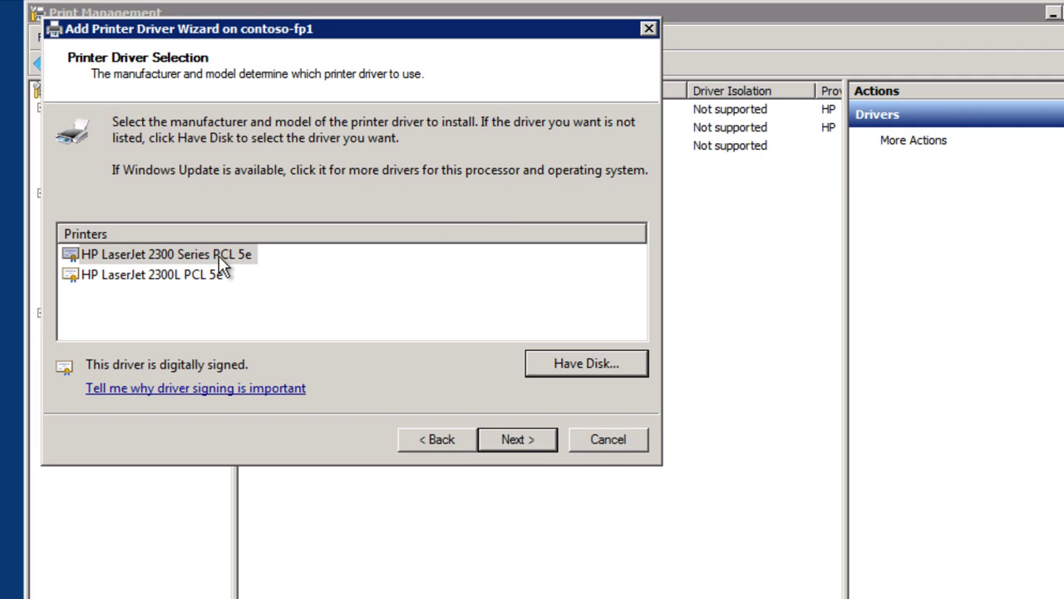
pyautogui.click(215, 254)
pyautogui.click(511, 443)
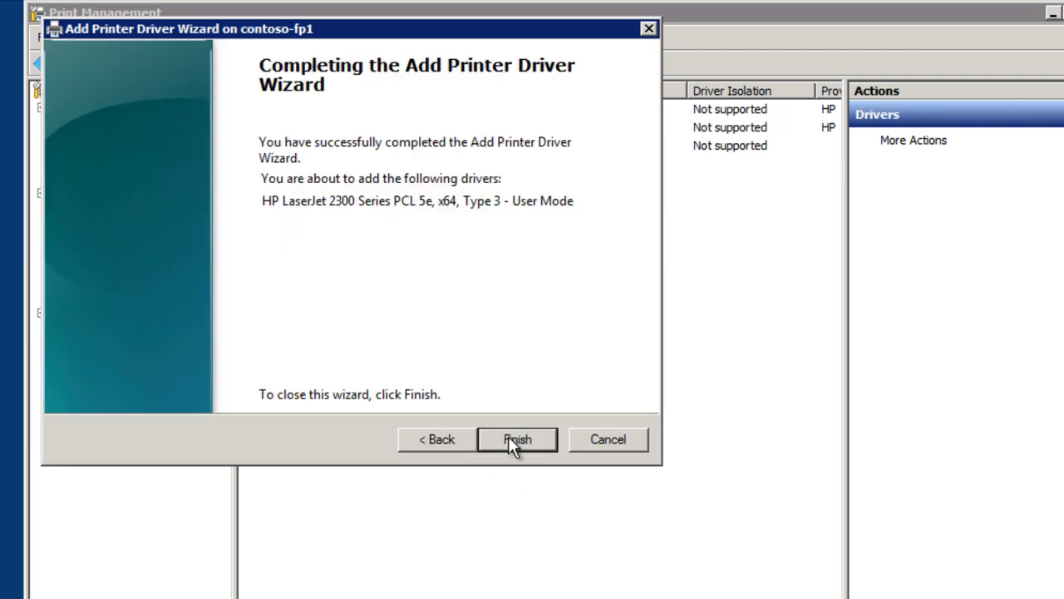
pyautogui.click(508, 437)
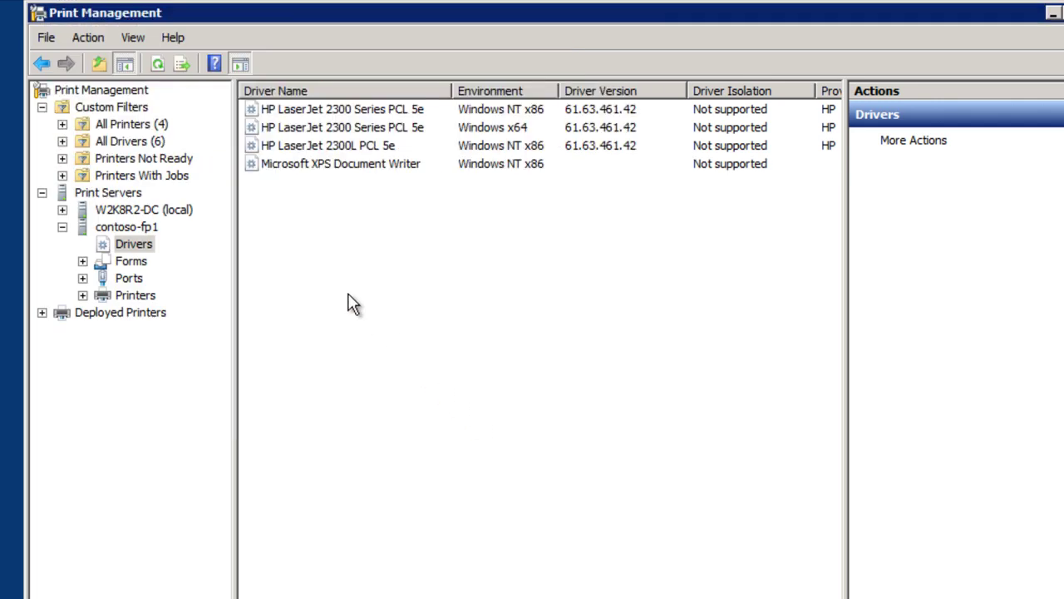
# - Start another Add Printer Driver wizard on contoso-fp1, selecting x64 and clearing x86
pyautogui.rightClick(332, 272)
pyautogui.click(352, 283)
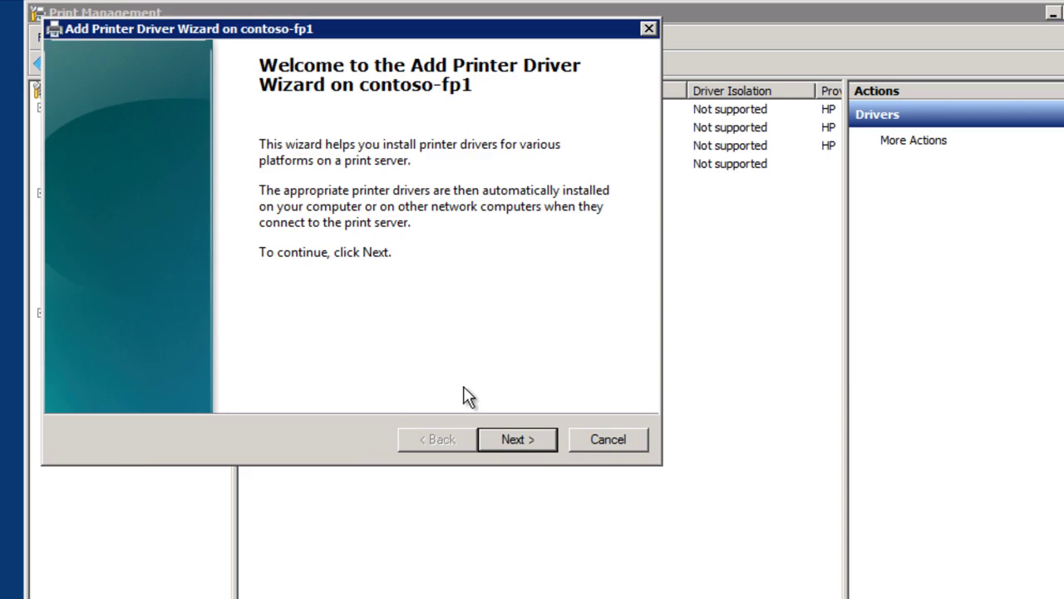
pyautogui.click(505, 438)
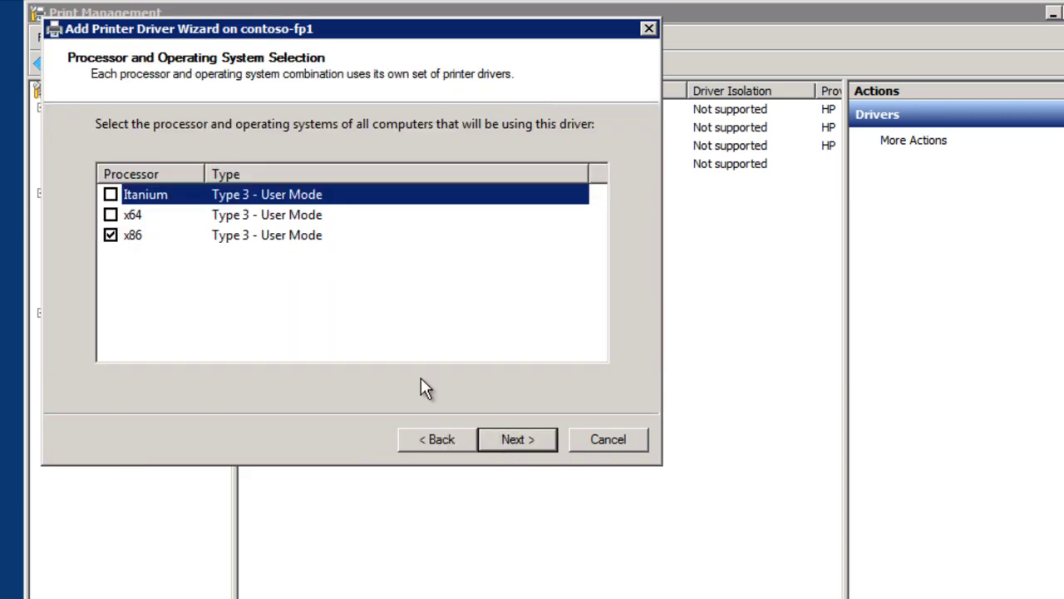
pyautogui.click(111, 214)
pyautogui.click(108, 234)
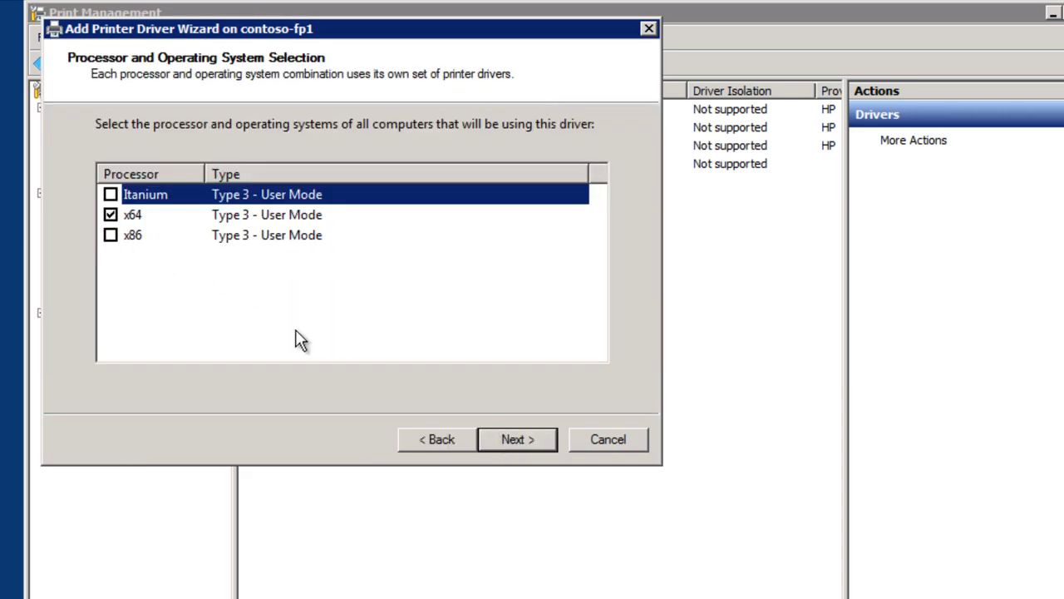
pyautogui.click(507, 442)
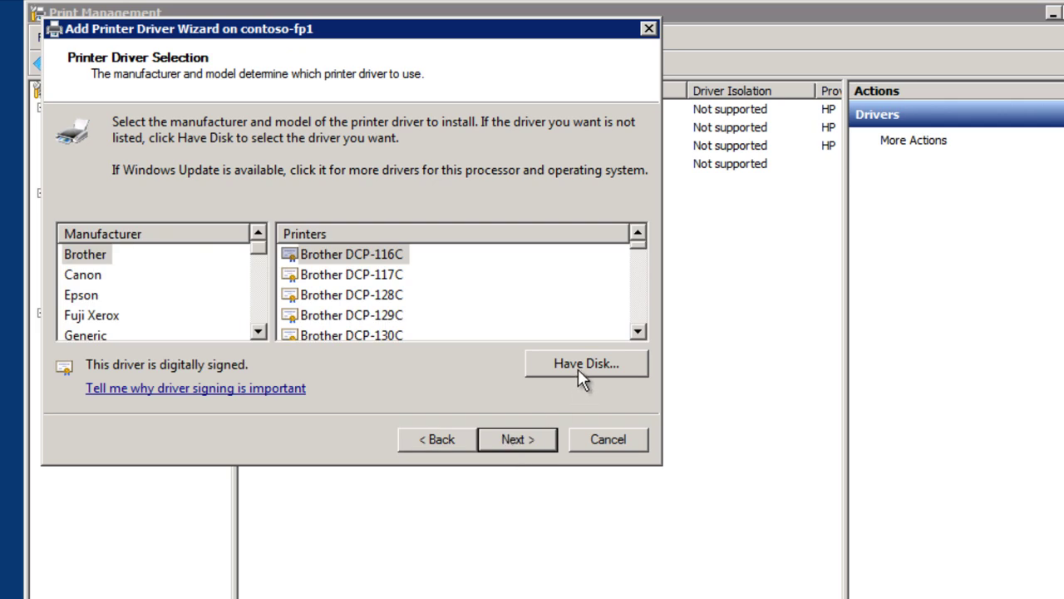
# - Install HP LaserJet 2300L PCL 5e from the hplj2300-x64 driver path
pyautogui.click(582, 376)
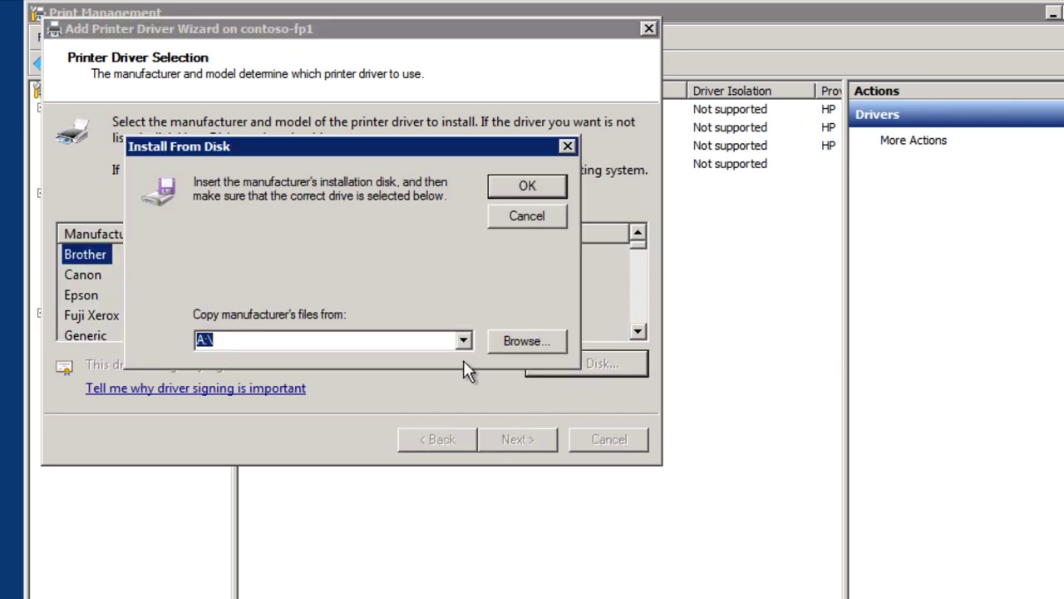
pyautogui.click(463, 341)
pyautogui.click(403, 359)
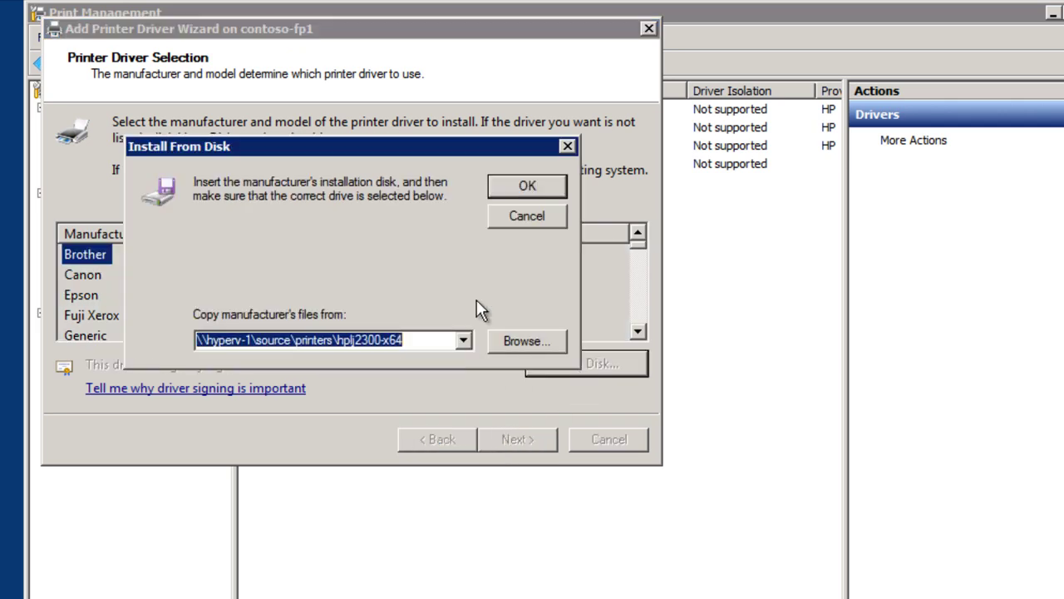
pyautogui.click(514, 184)
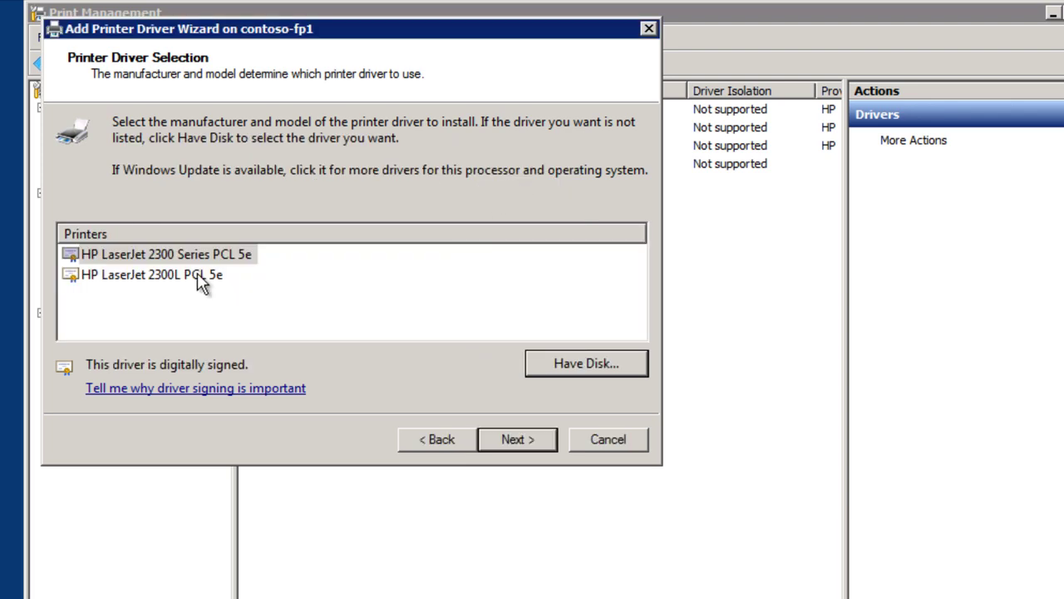
pyautogui.click(218, 276)
pyautogui.click(517, 439)
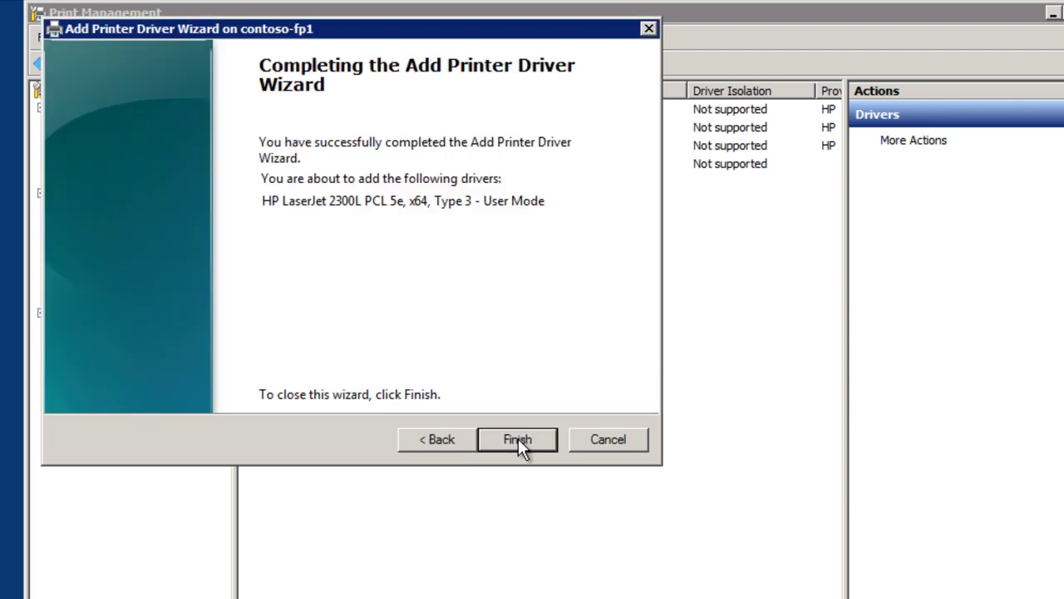
pyautogui.click(518, 440)
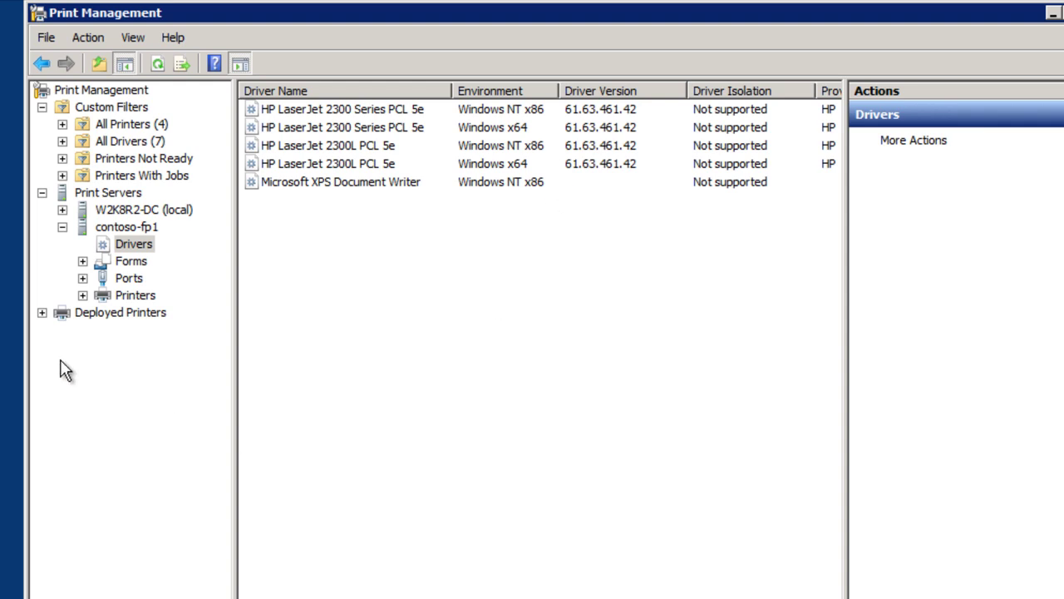
# - Start Export printers to a file for contoso-fp1 and scroll through the listed queues, drivers, processors and port
pyautogui.click(123, 228)
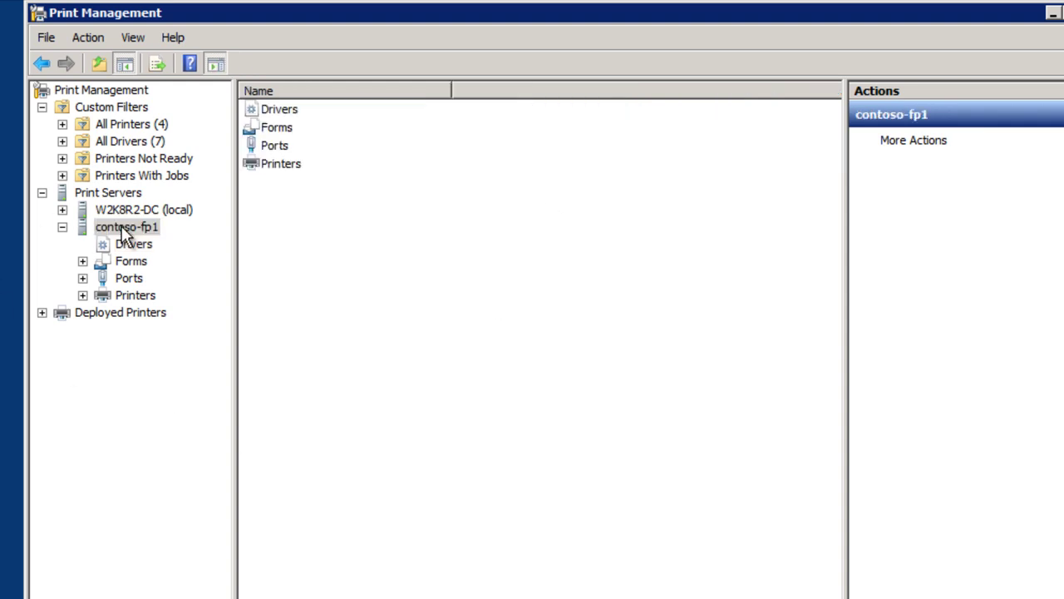
pyautogui.rightClick(125, 232)
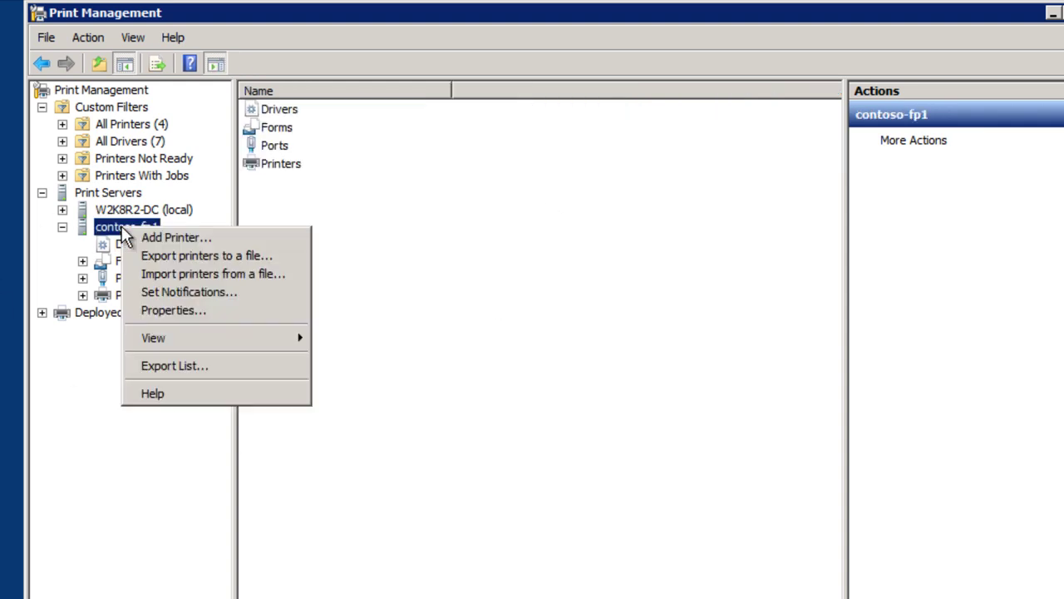
pyautogui.click(234, 256)
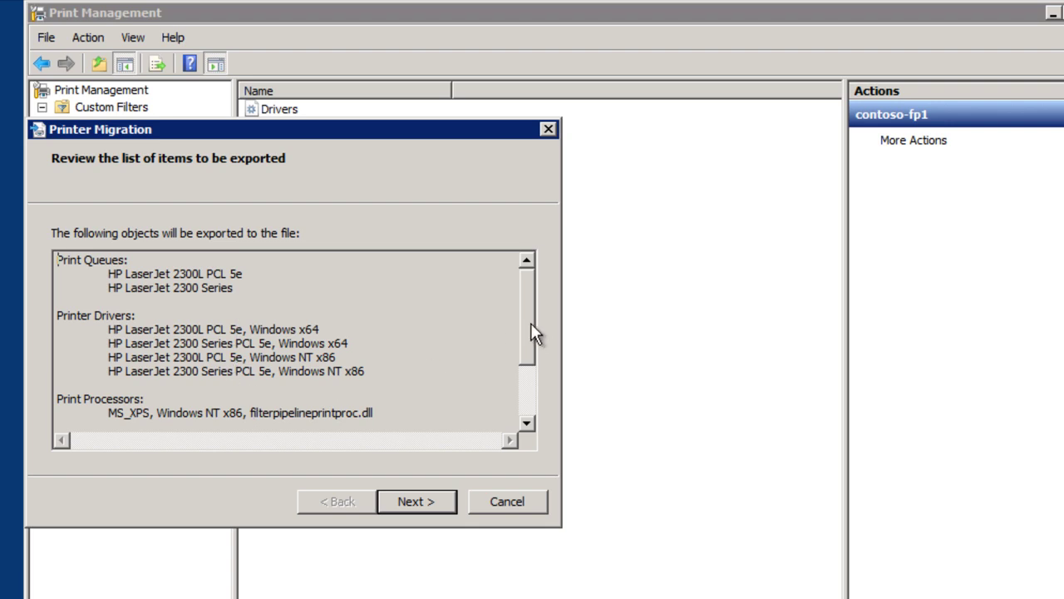
pyautogui.moveTo(528, 345); pyautogui.dragTo(523, 405)
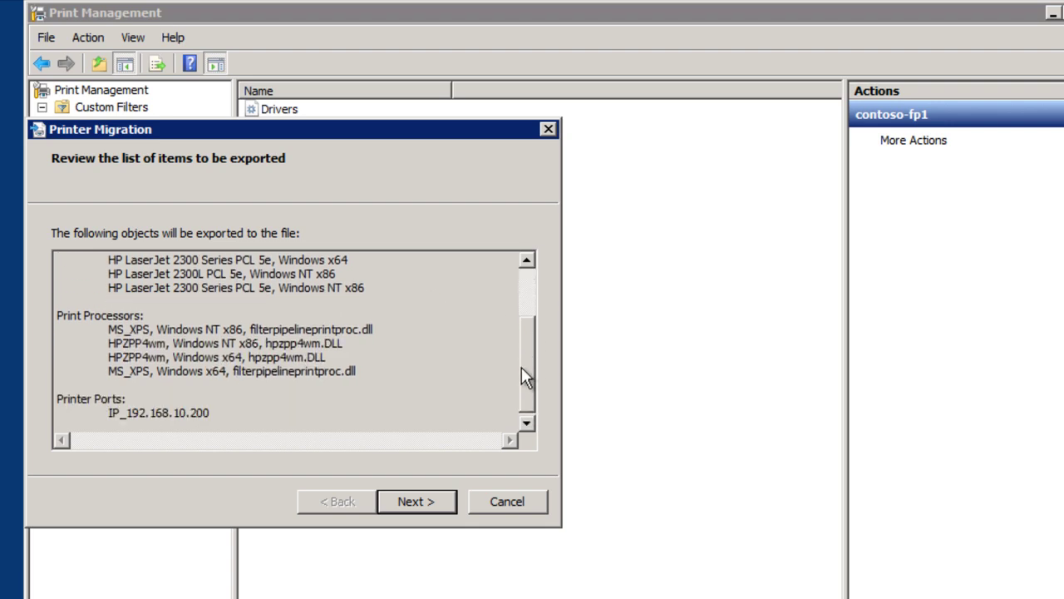
pyautogui.moveTo(521, 352); pyautogui.dragTo(520, 279)
# - Export the printer data to \\hyperv-1\migrationdata\printers\printer and finish the wizard
pyautogui.click(418, 501)
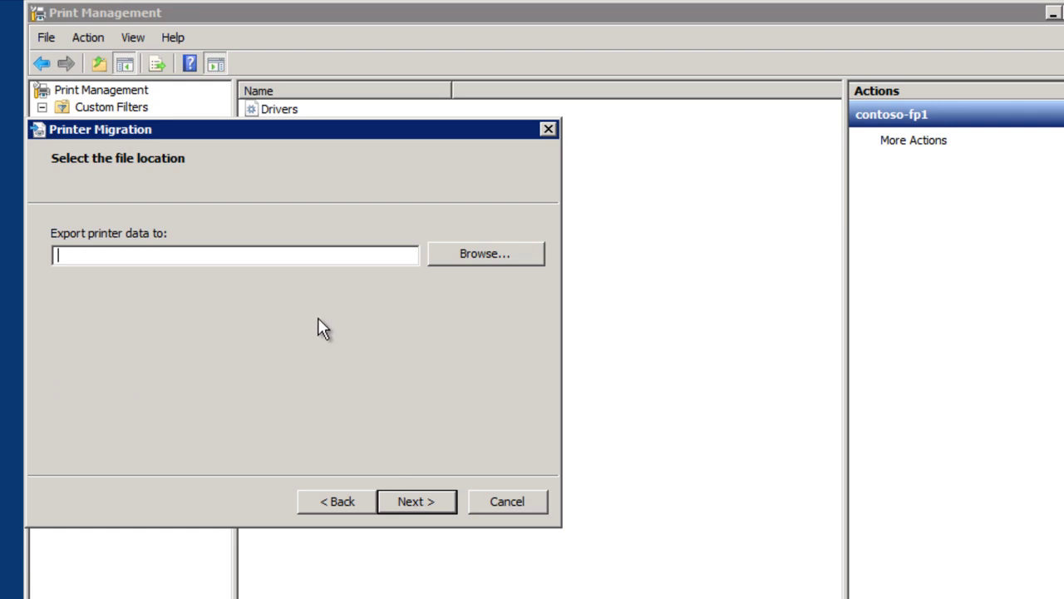
pyautogui.write('\\\\hyperv-1\\migra')
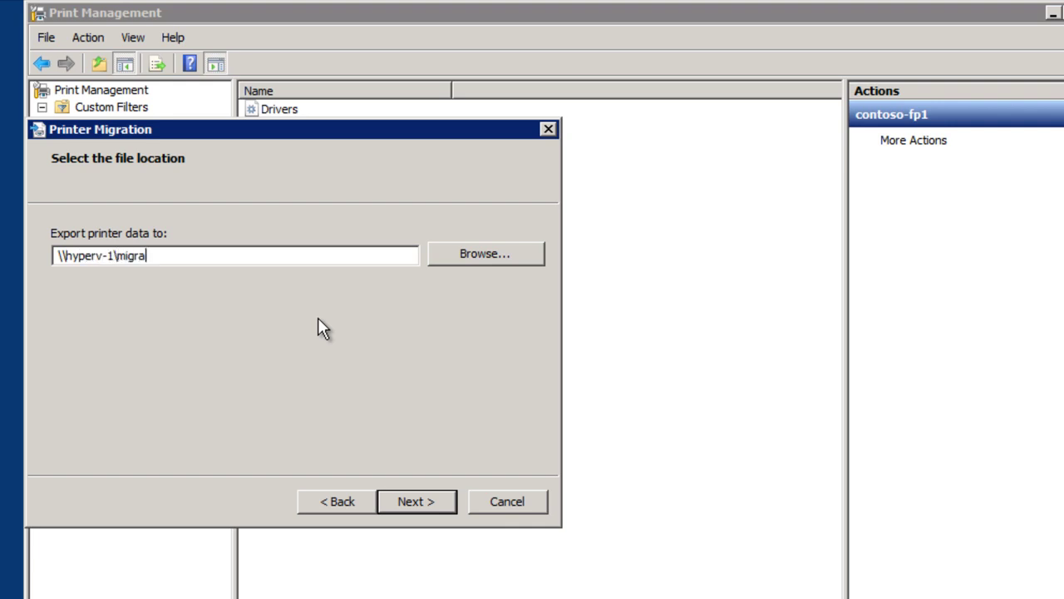
pyautogui.write('tiondata\\printer')
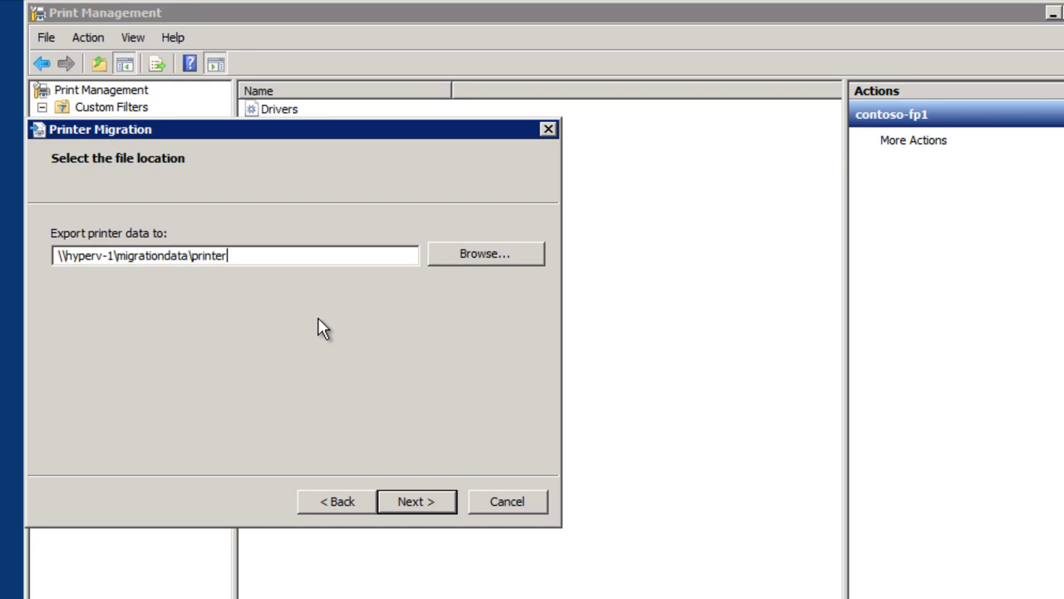
pyautogui.write('s\\printer')
pyautogui.click(411, 501)
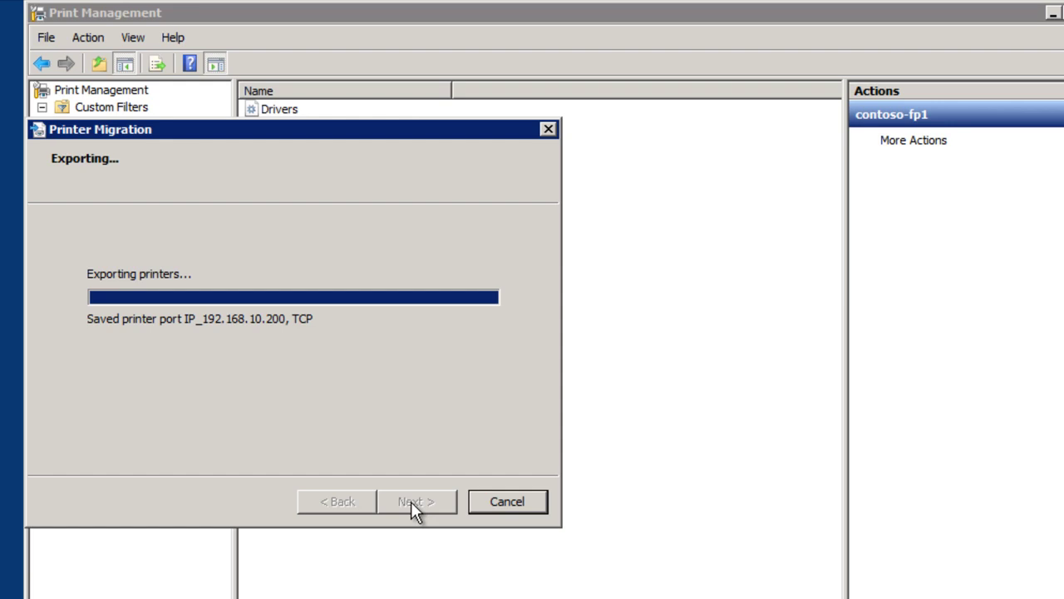
pyautogui.click(411, 501)
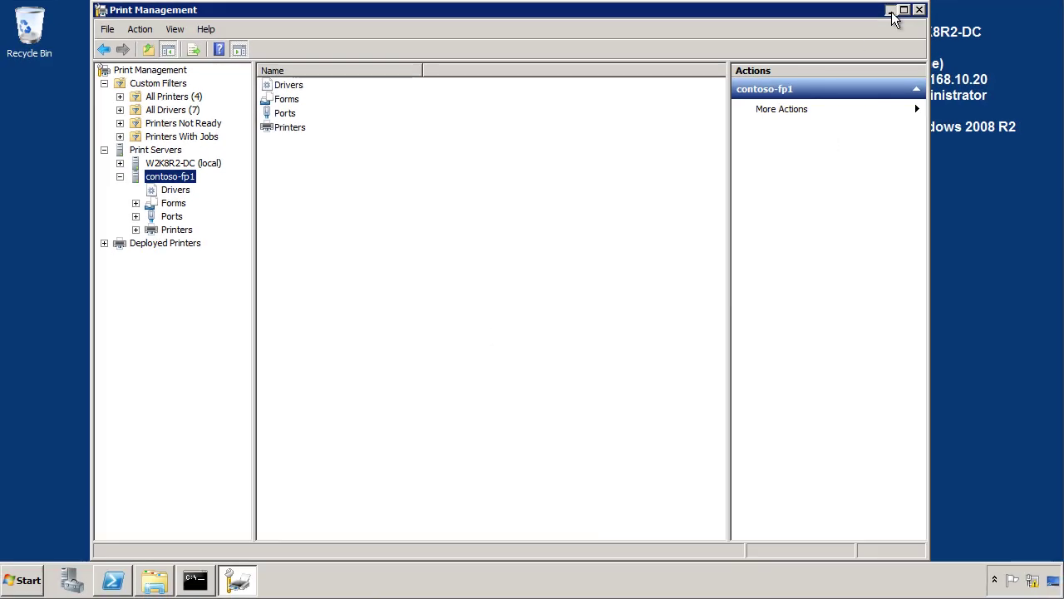
# - On the Server Core console, run start /w ocsetup Printing-ServerCore-Role, then clear the screen with cls
pyautogui.click(889, 10)
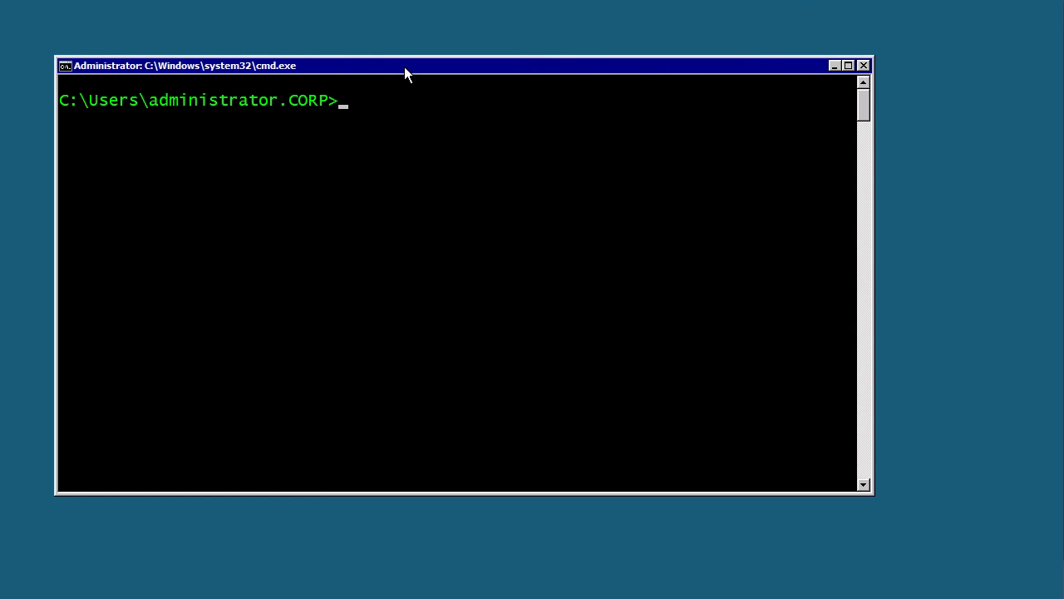
pyautogui.write('start /w ocsetup')
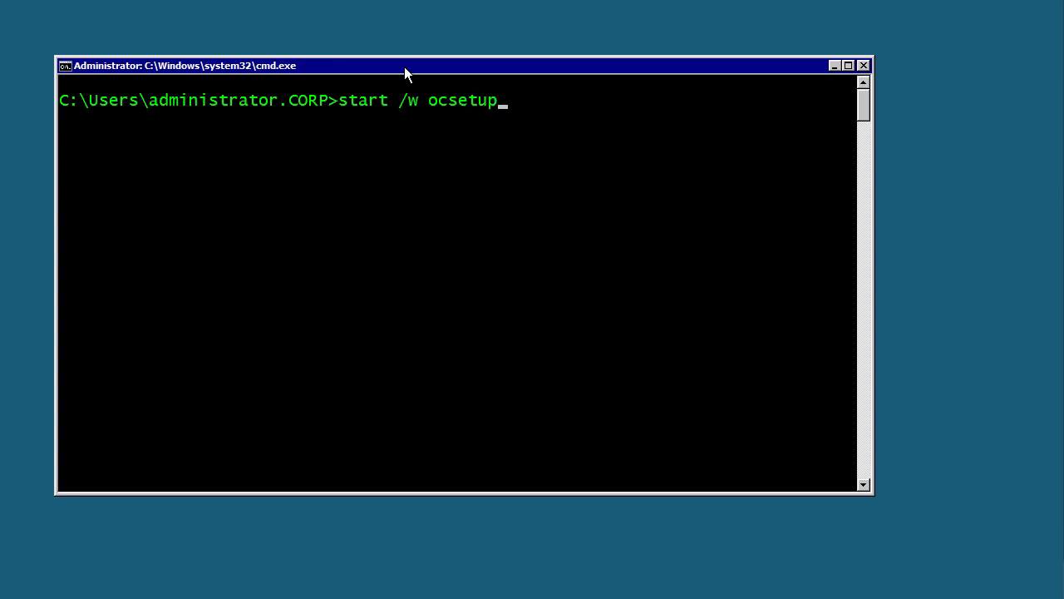
pyautogui.write(' {')
pyautogui.press('BackSpace')
pyautogui.write('Printing-Server')
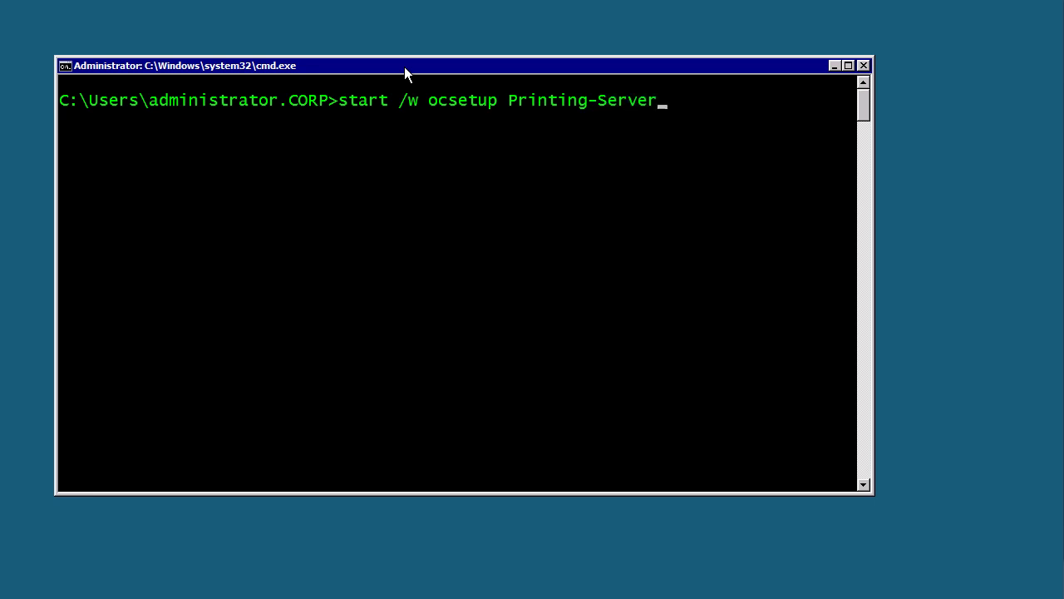
pyautogui.write('Core-Role')
pyautogui.press('Return')
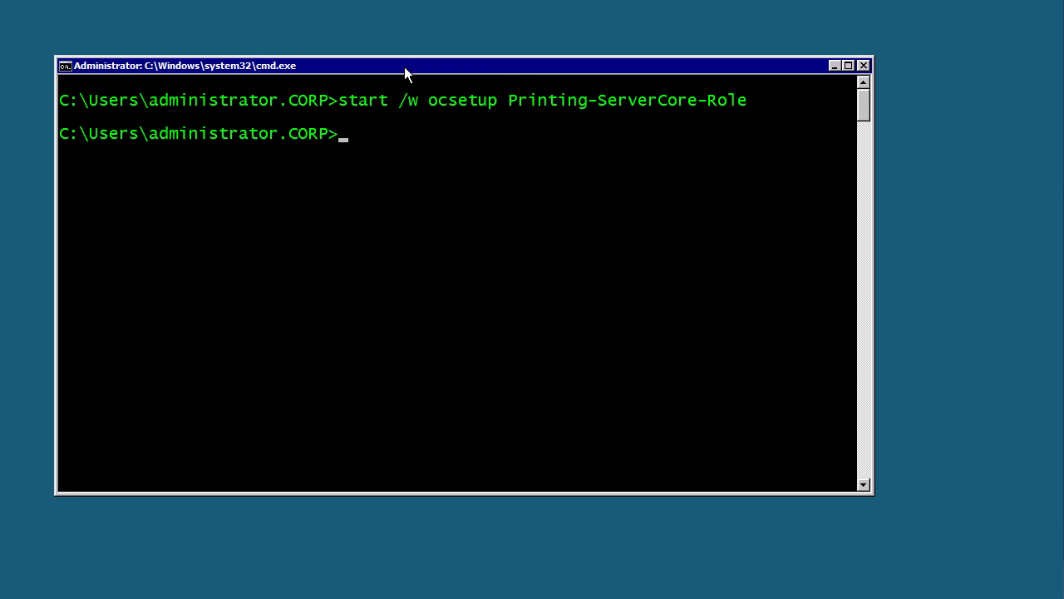
pyautogui.write('cls')
pyautogui.press('Return')
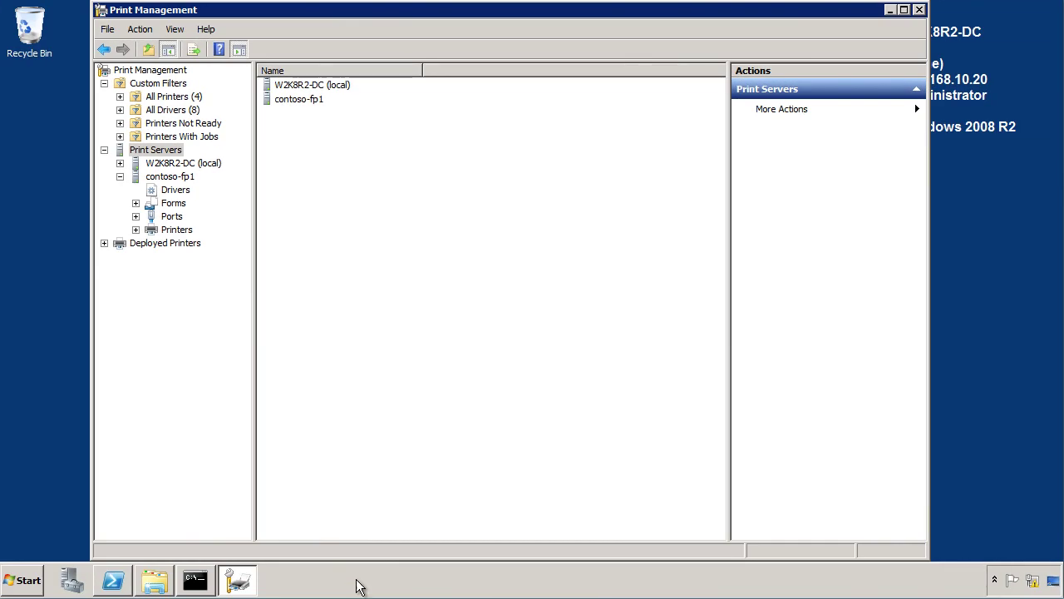
# - Add contoso-fp1t via Add/Remove Servers and expand it to show Drivers, Forms, Ports and Printers
pyautogui.click(178, 151)
pyautogui.rightClick(342, 192)
pyautogui.click(366, 199)
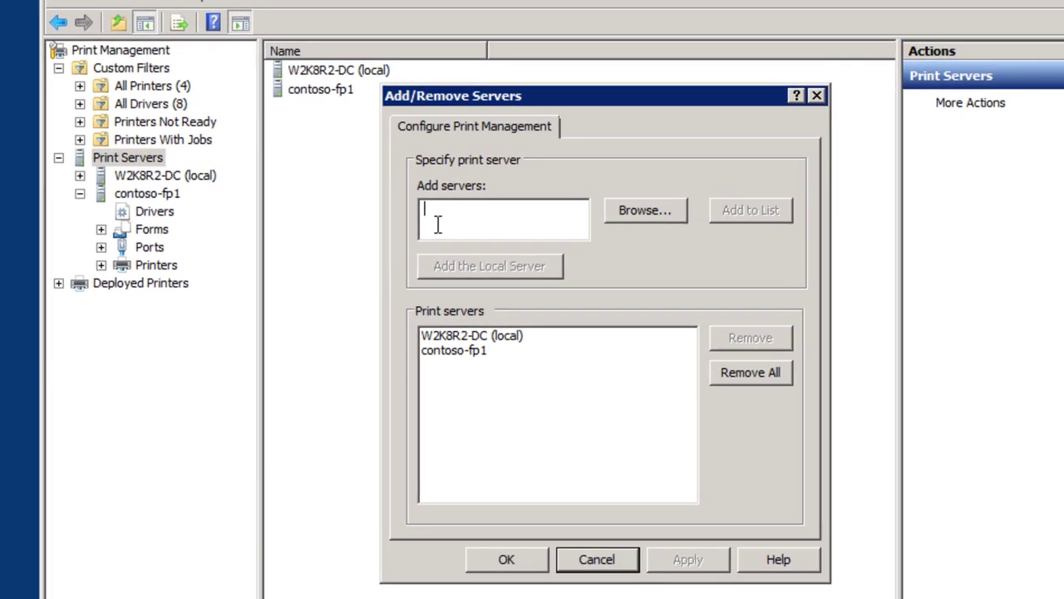
pyautogui.write('contoso')
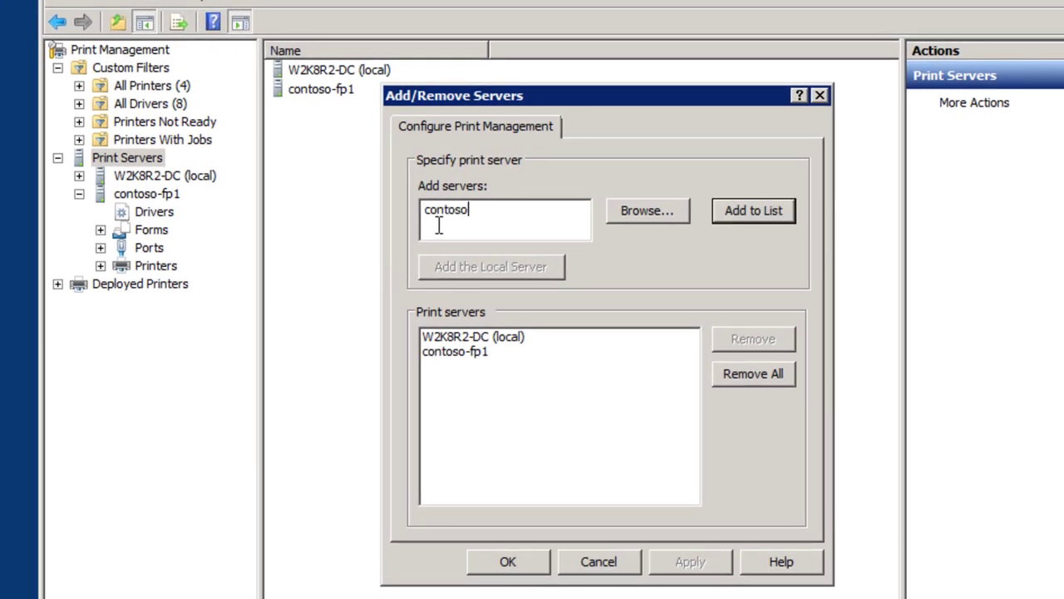
pyautogui.write('-fp1t')
pyautogui.click(759, 211)
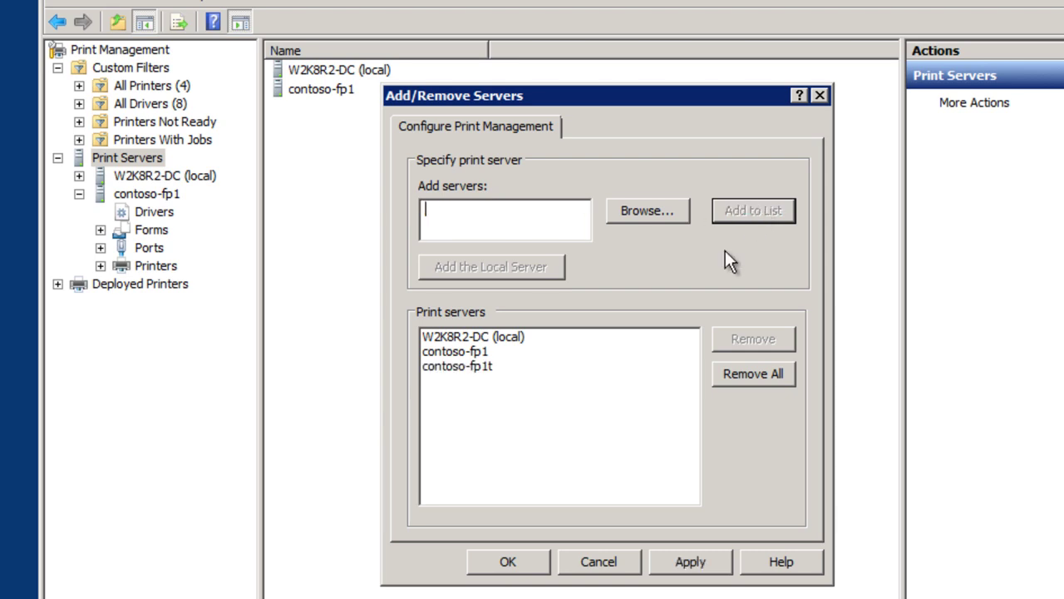
pyautogui.click(525, 564)
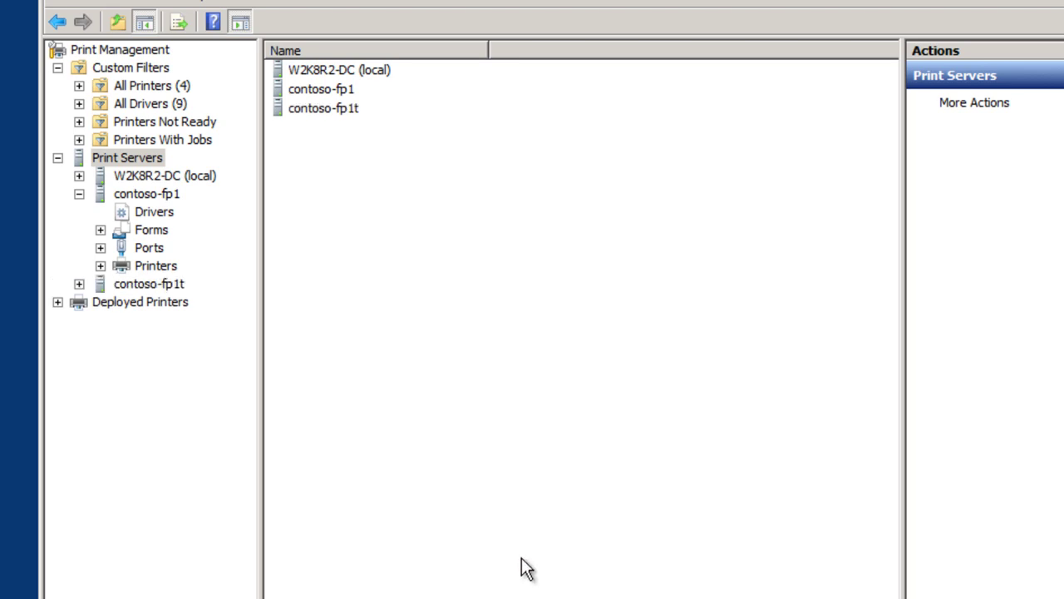
pyautogui.doubleClick(147, 283)
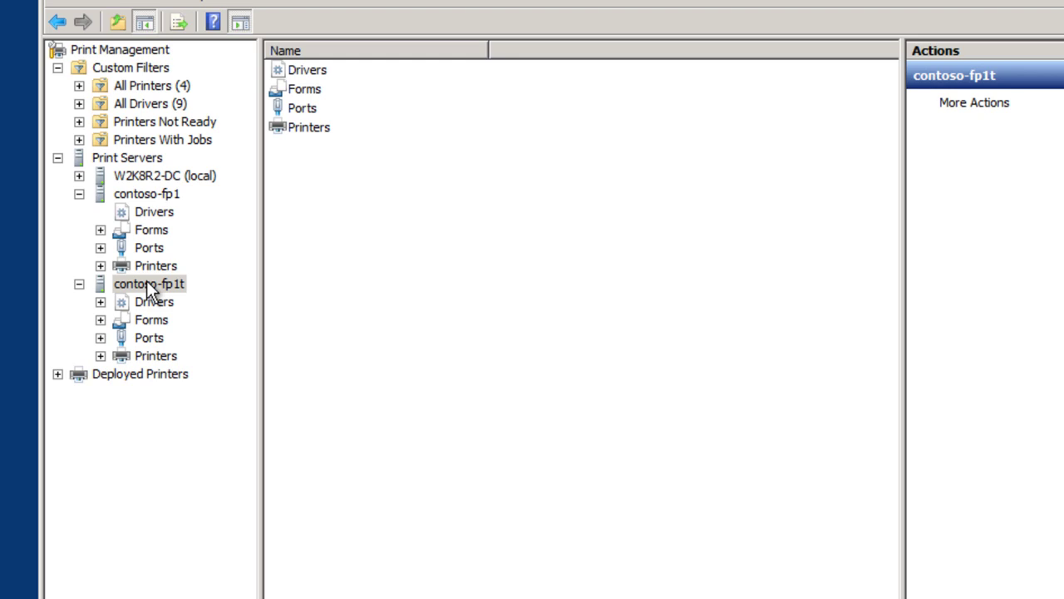
# - Start importing printers onto contoso-fp1t from \\hyperv-1\migrationdata\printers\printer.printerExport
pyautogui.rightClick(146, 284)
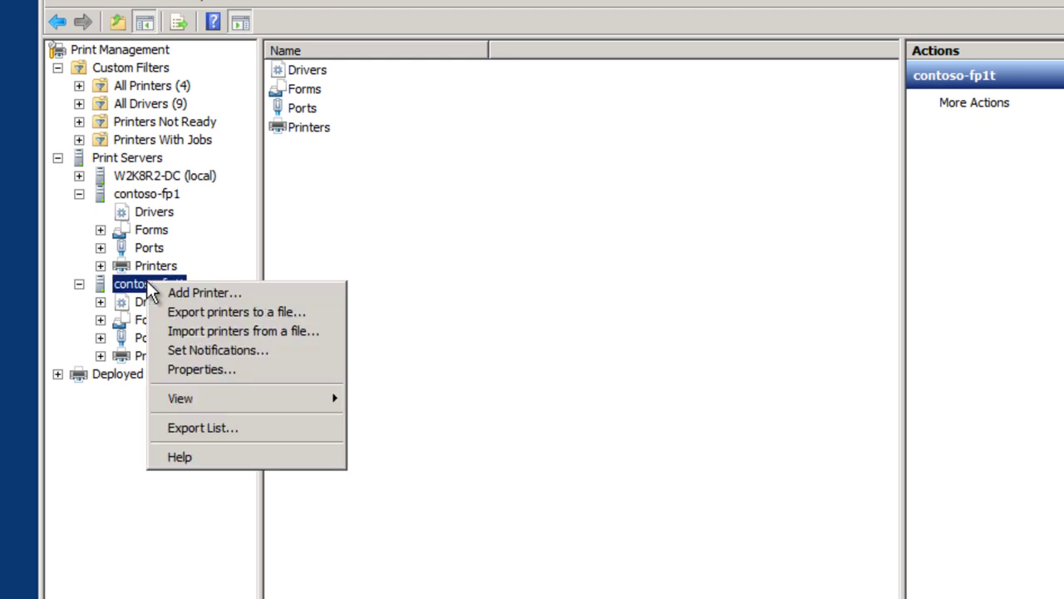
pyautogui.click(258, 331)
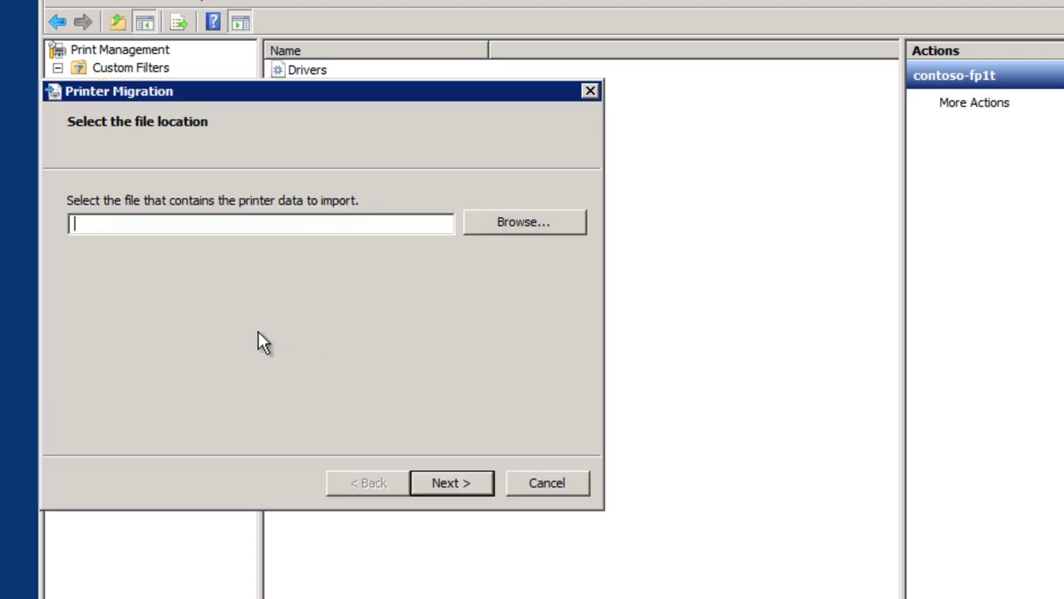
pyautogui.write('\\\\hyperv-1\\migrationdata\\')
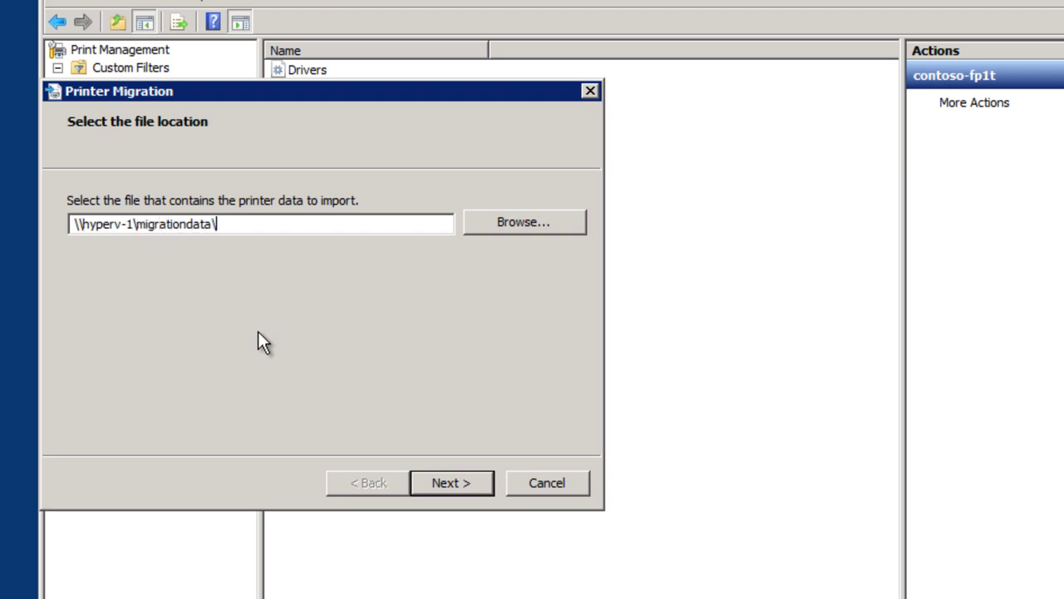
pyautogui.write('printers')
pyautogui.click(498, 227)
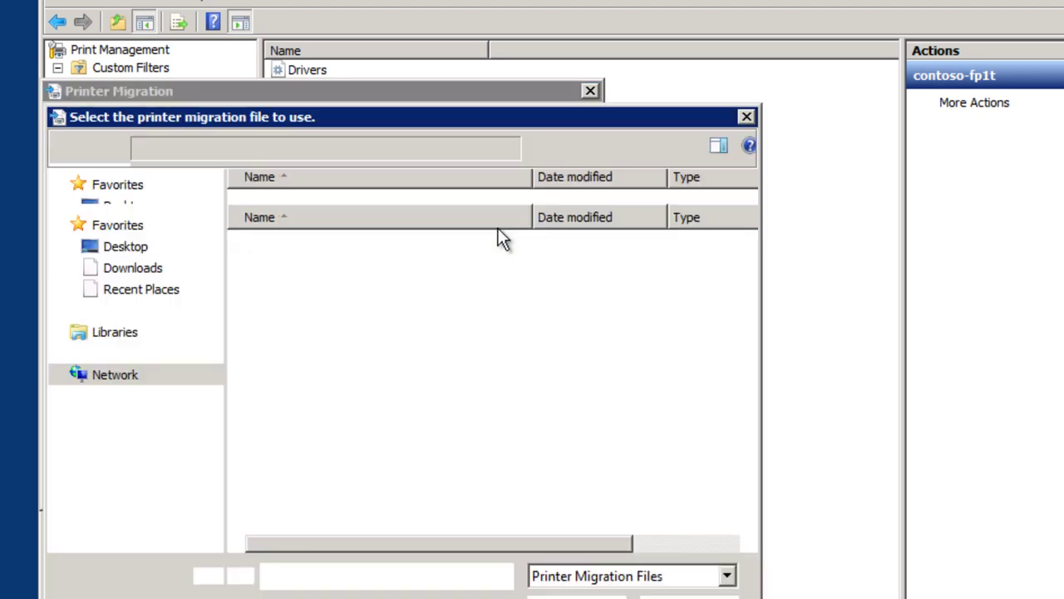
pyautogui.click(287, 248)
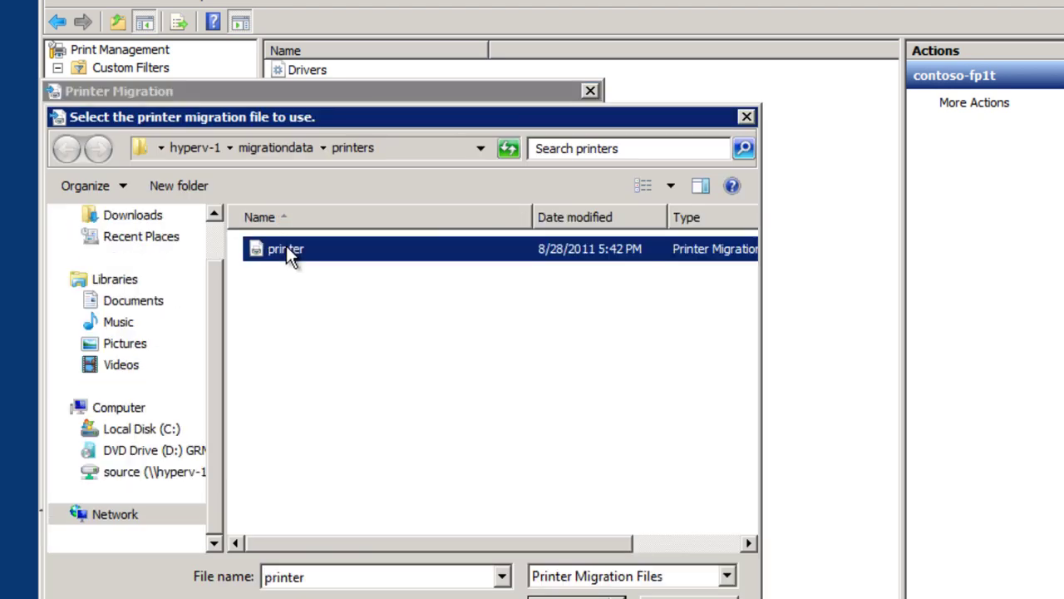
pyautogui.click(575, 595)
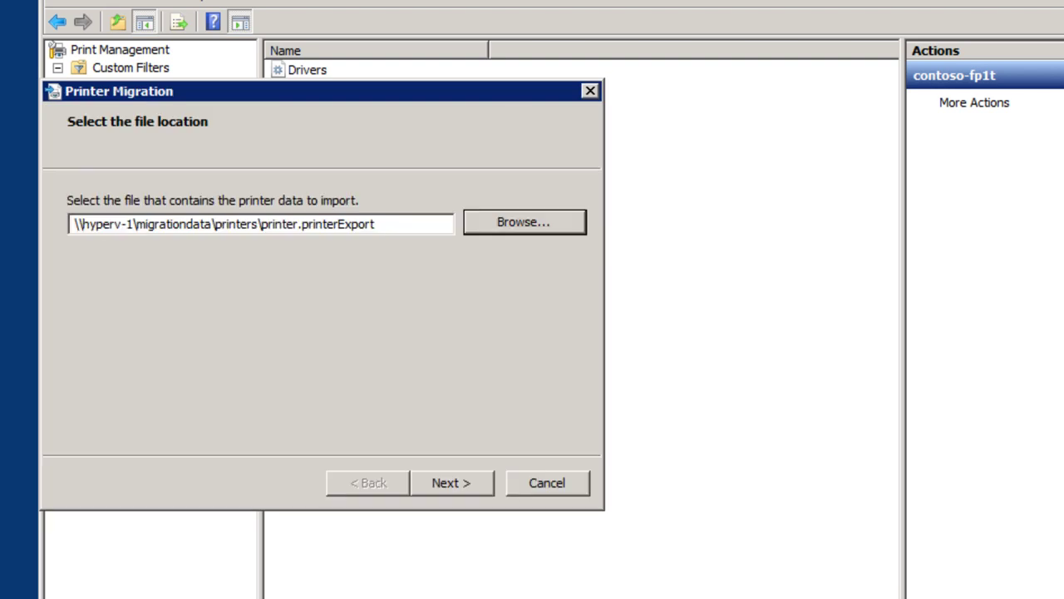
# - Review the queues, drivers, ports and processors to be imported, then continue to import options
pyautogui.click(448, 487)
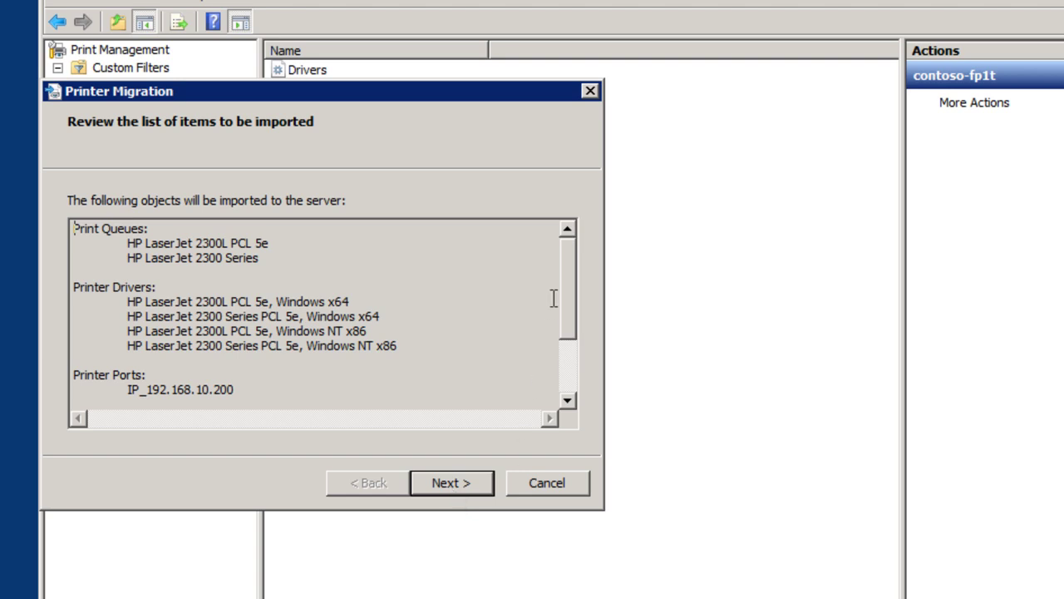
pyautogui.moveTo(566, 304); pyautogui.dragTo(567, 363)
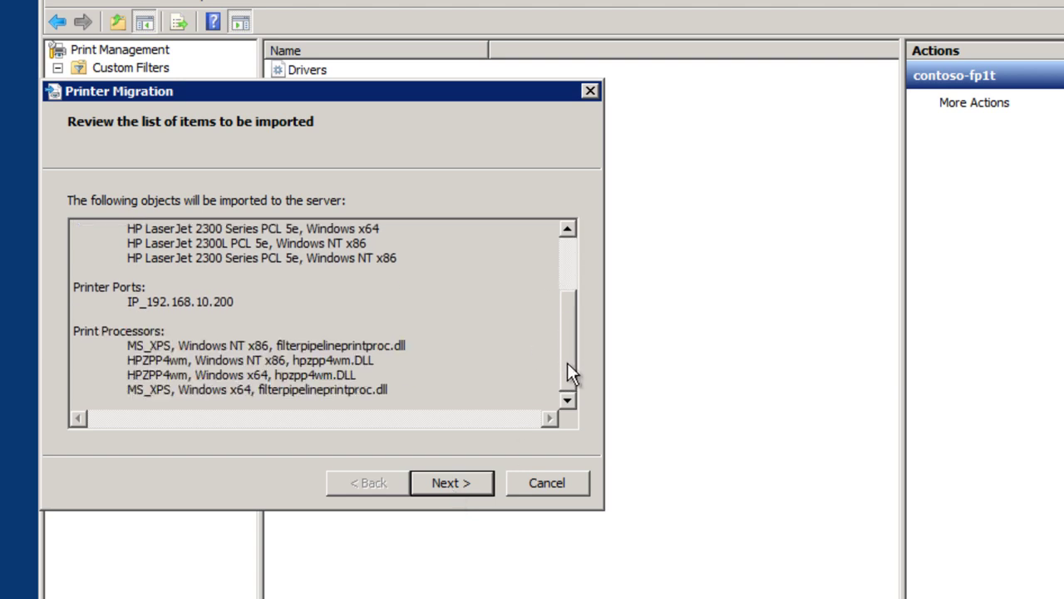
pyautogui.click(451, 484)
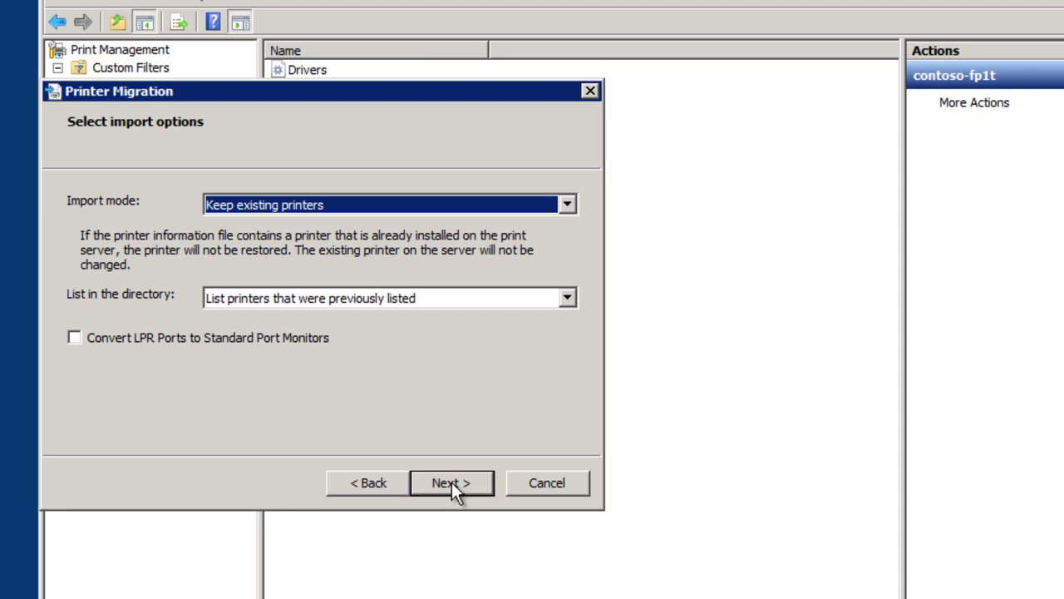
# - Run the import onto contoso-fp1t with 'Keep existing printers' selected
pyautogui.click(454, 484)
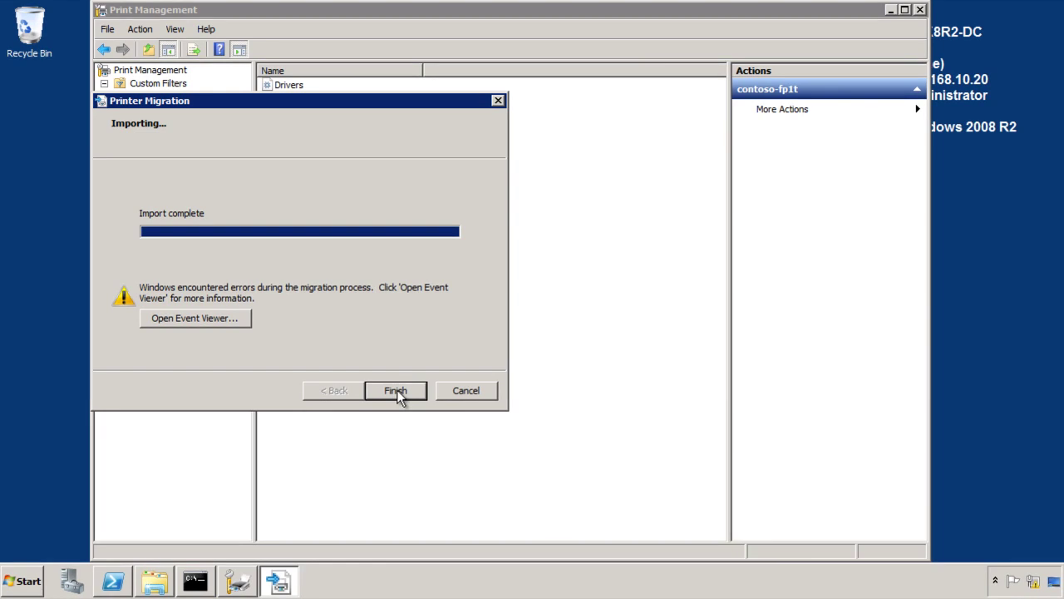
# - Read the PrintBRM Error event 53 about the spooler folder location in Event Viewer, then finish the import
pyautogui.click(205, 320)
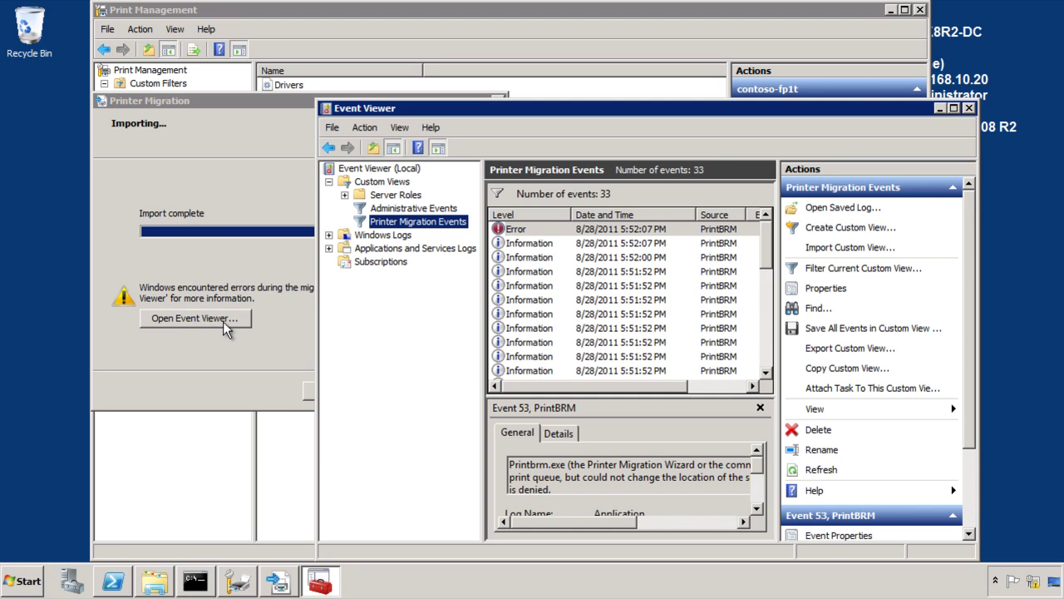
pyautogui.doubleClick(587, 111)
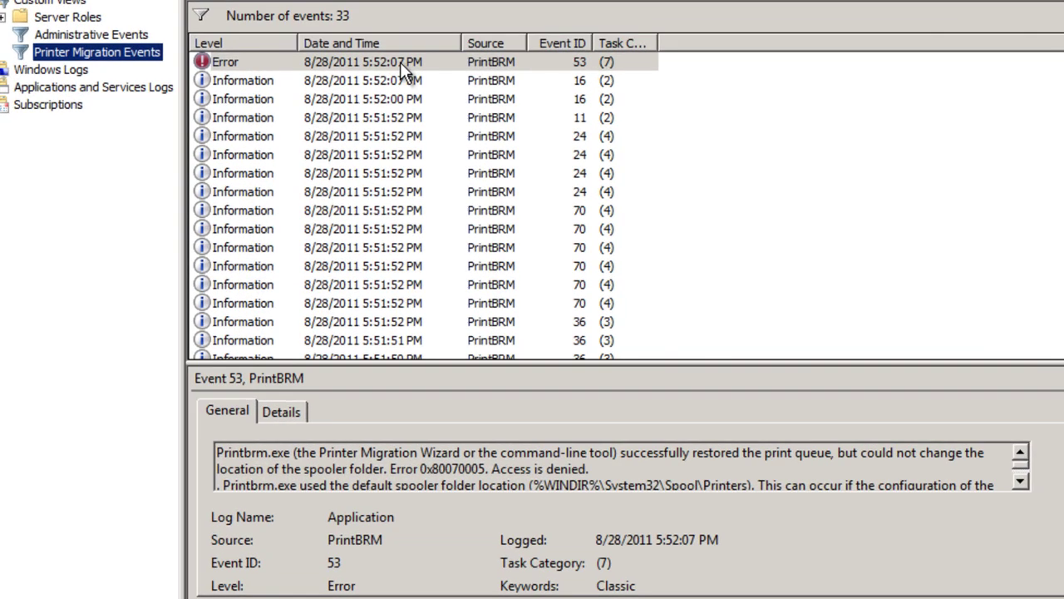
pyautogui.doubleClick(333, 127)
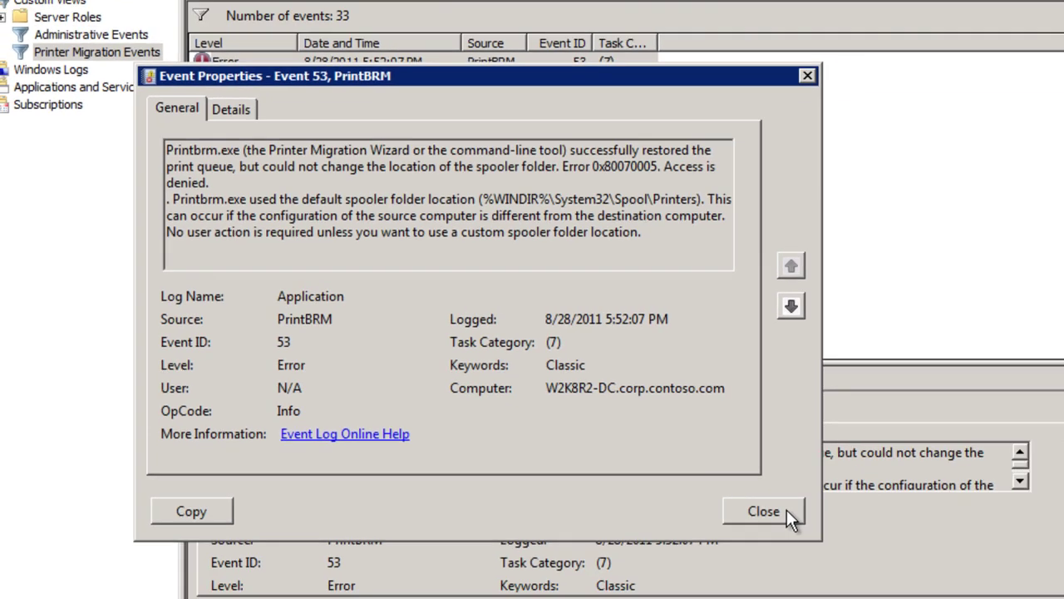
pyautogui.click(884, 533)
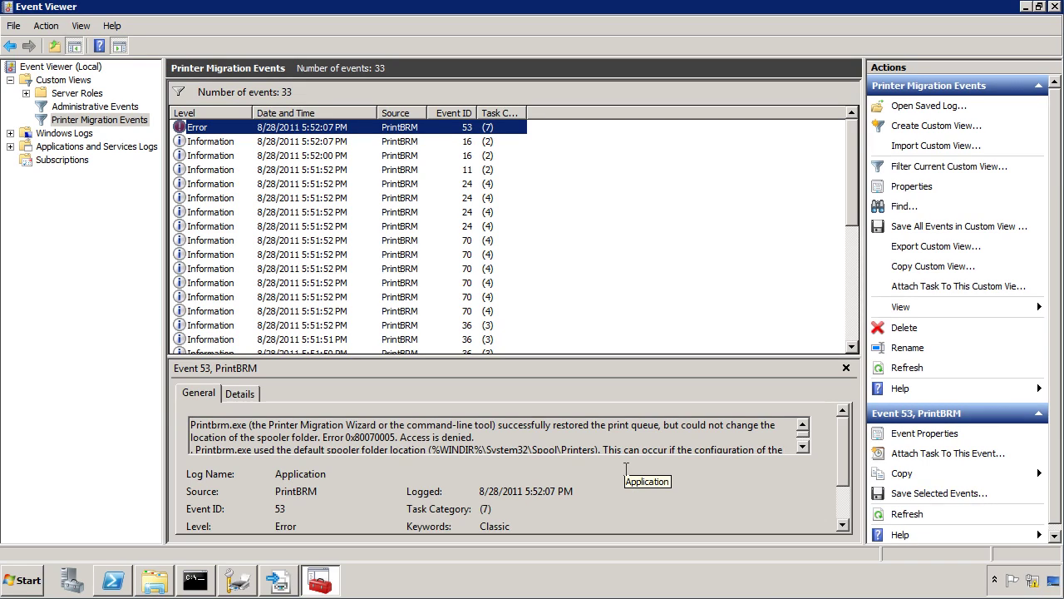
pyautogui.click(1054, 7)
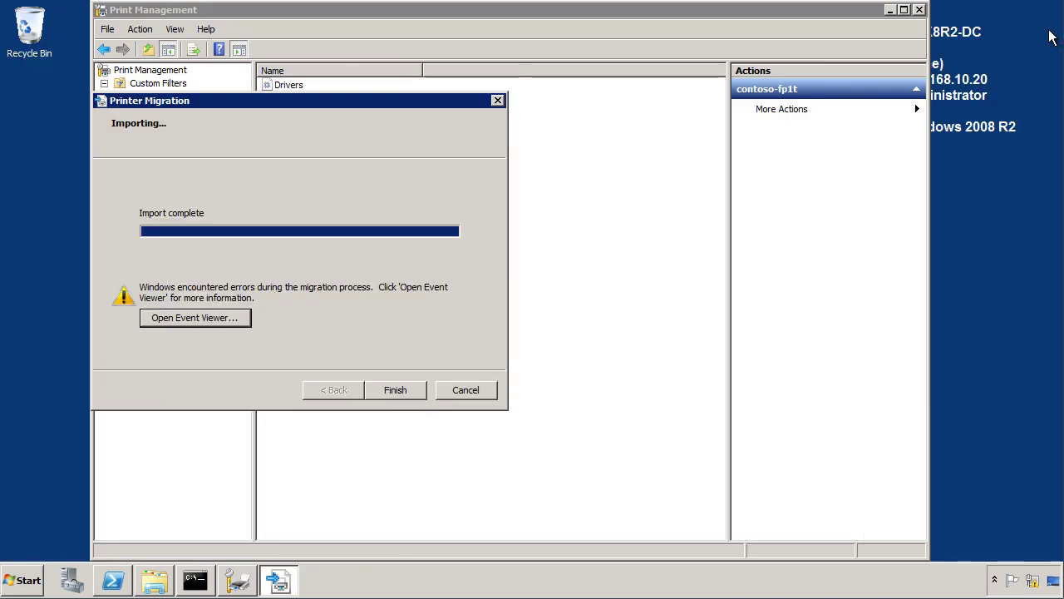
pyautogui.click(420, 388)
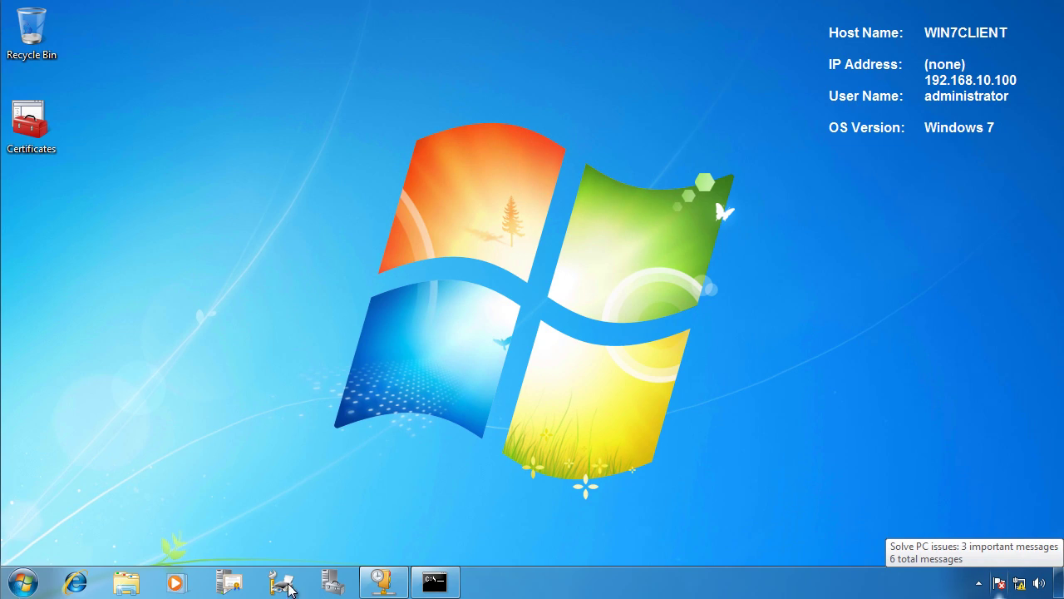
# - List the shared printers on contoso-fp1 with net view \\contoso-fp1
pyautogui.click(435, 583)
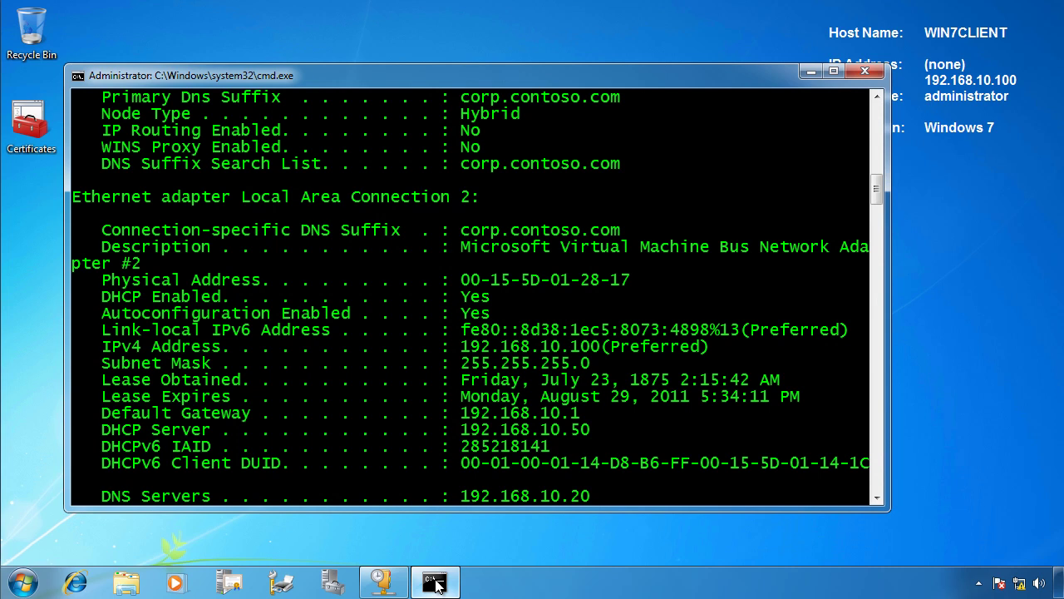
pyautogui.write('net view')
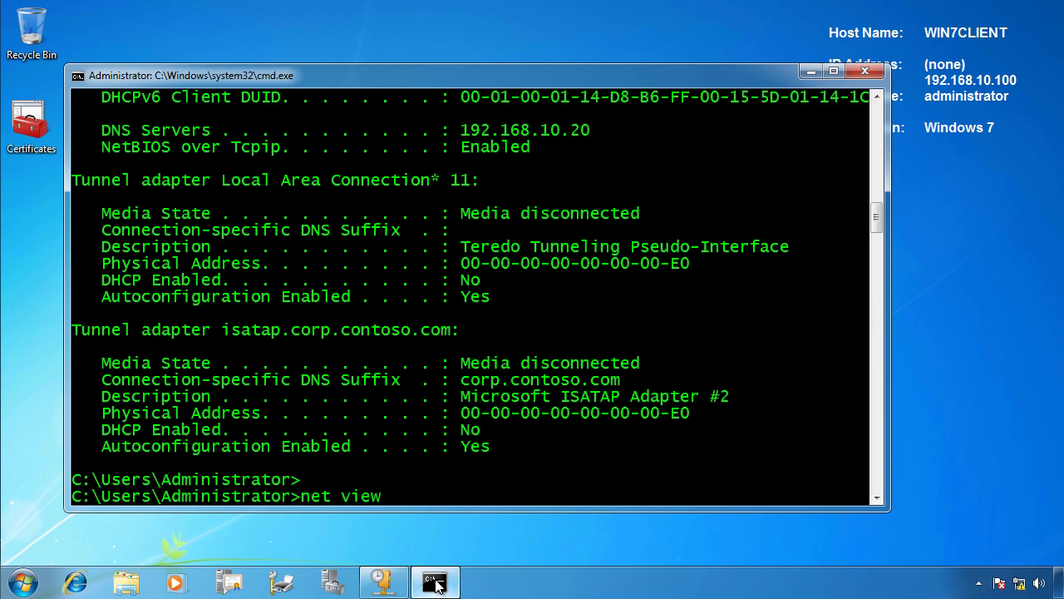
pyautogui.write(' \\\\contoso-fp1')
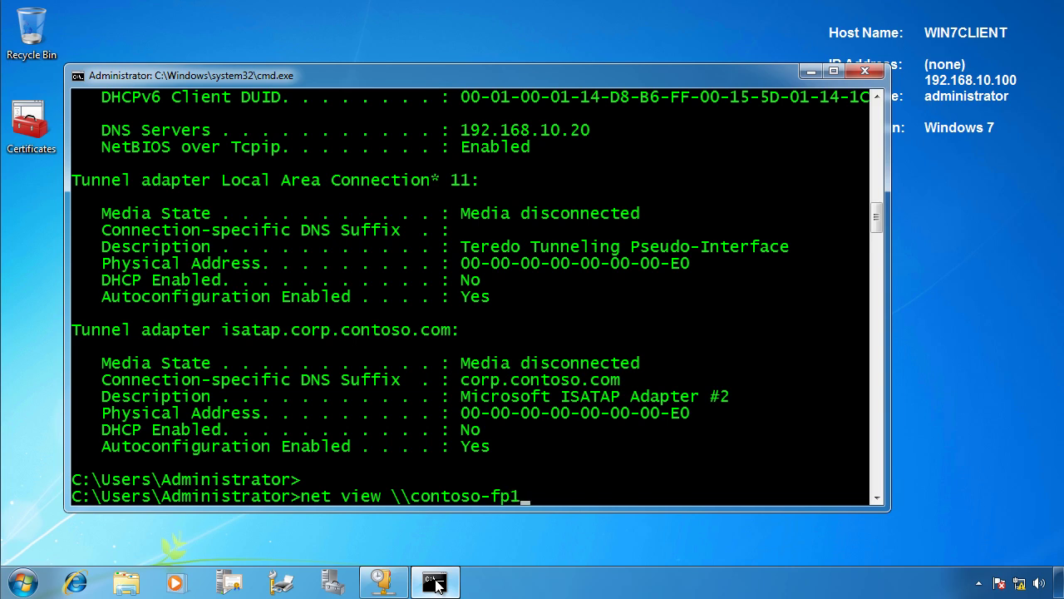
pyautogui.press('Return')
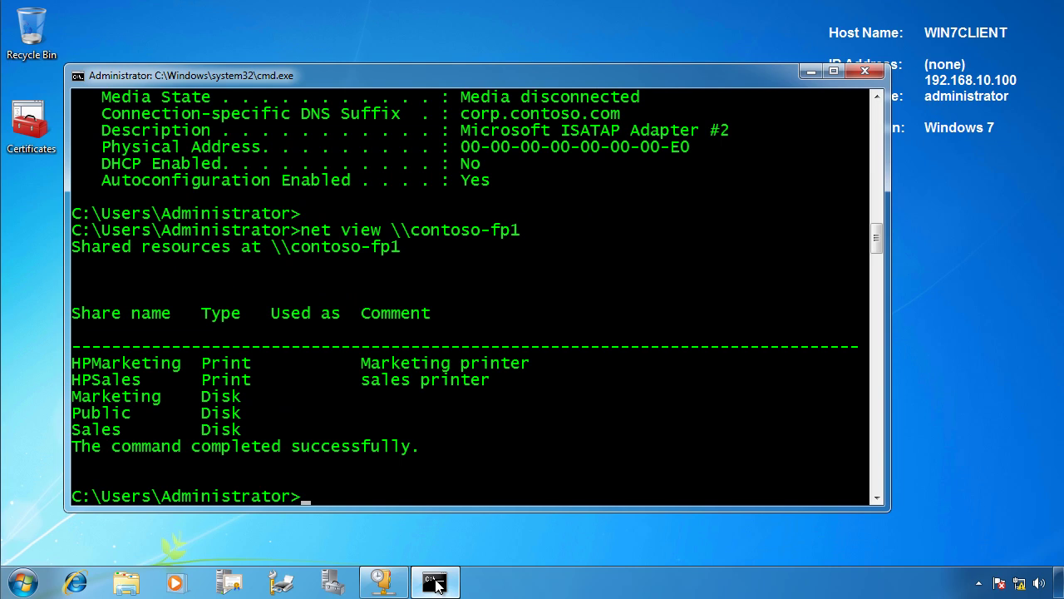
# - Run net view \\contoso-fp1t to confirm HPMarketing and HPSales are shared there
pyautogui.press('Up')
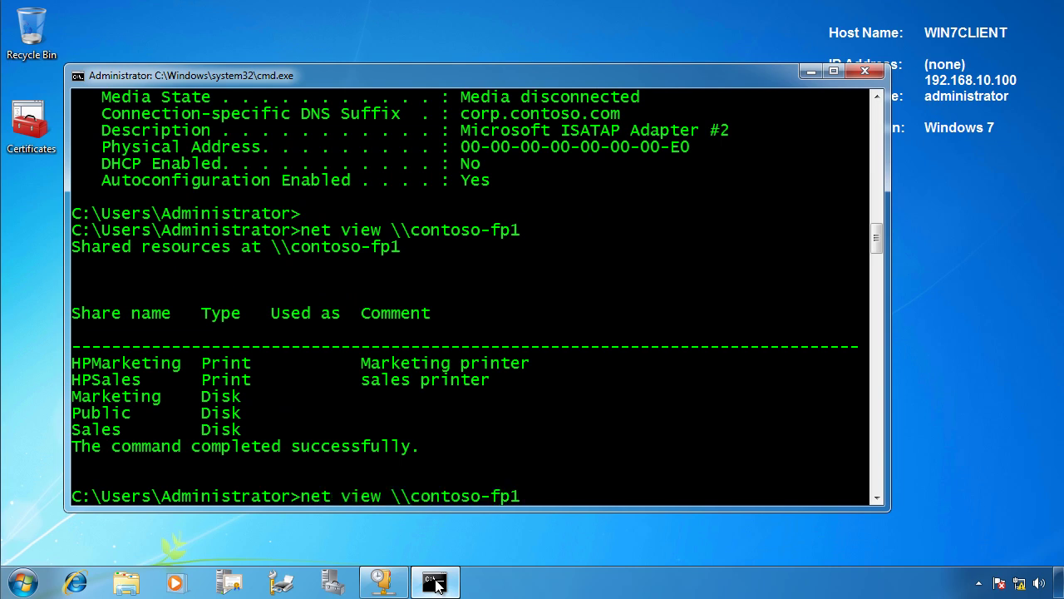
pyautogui.write('t')
pyautogui.press('Return')
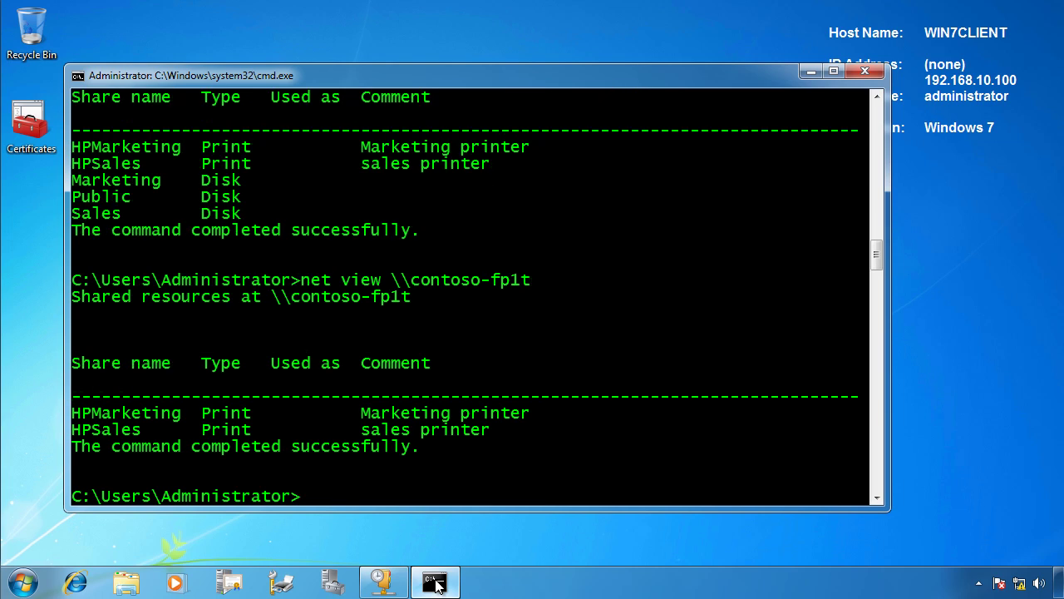